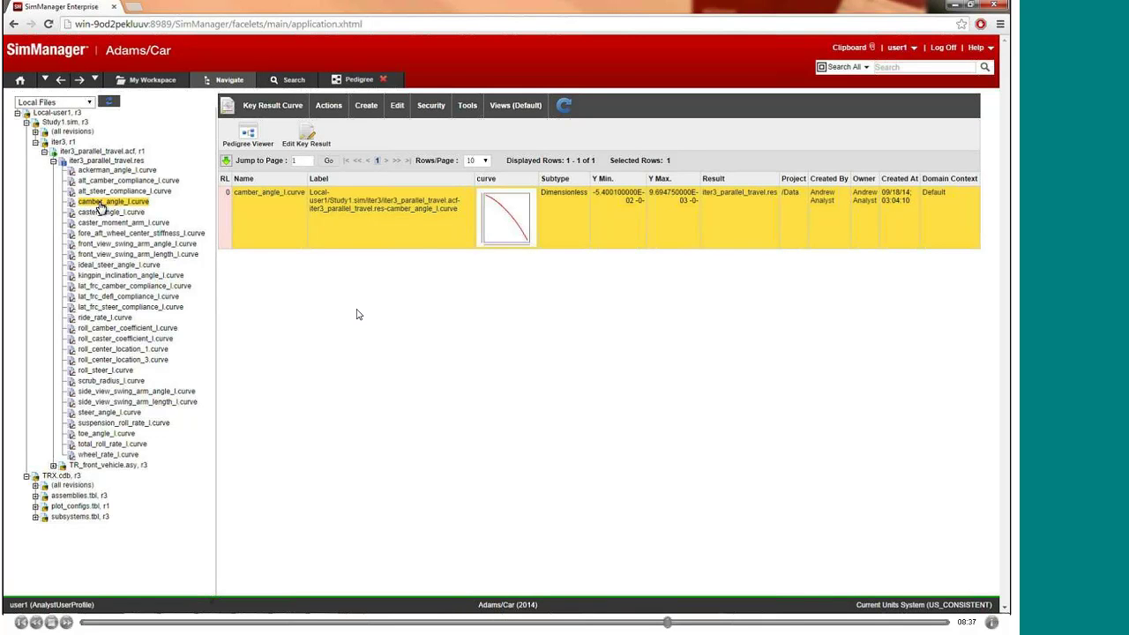
# Collapse the iter3 result's curve list, then expand the TRX.cdb assemblies table and all revisions of Study1.sim.
pyautogui.moveTo(100, 206)
pyautogui.moveTo(111, 440)
pyautogui.click(53, 161)
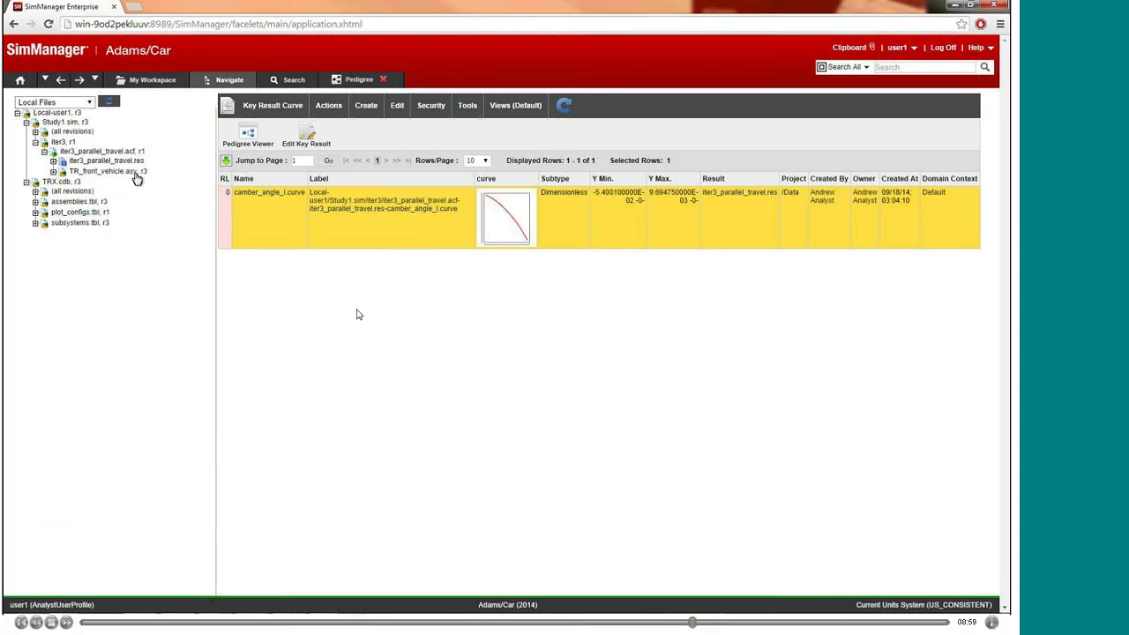
pyautogui.click(37, 202)
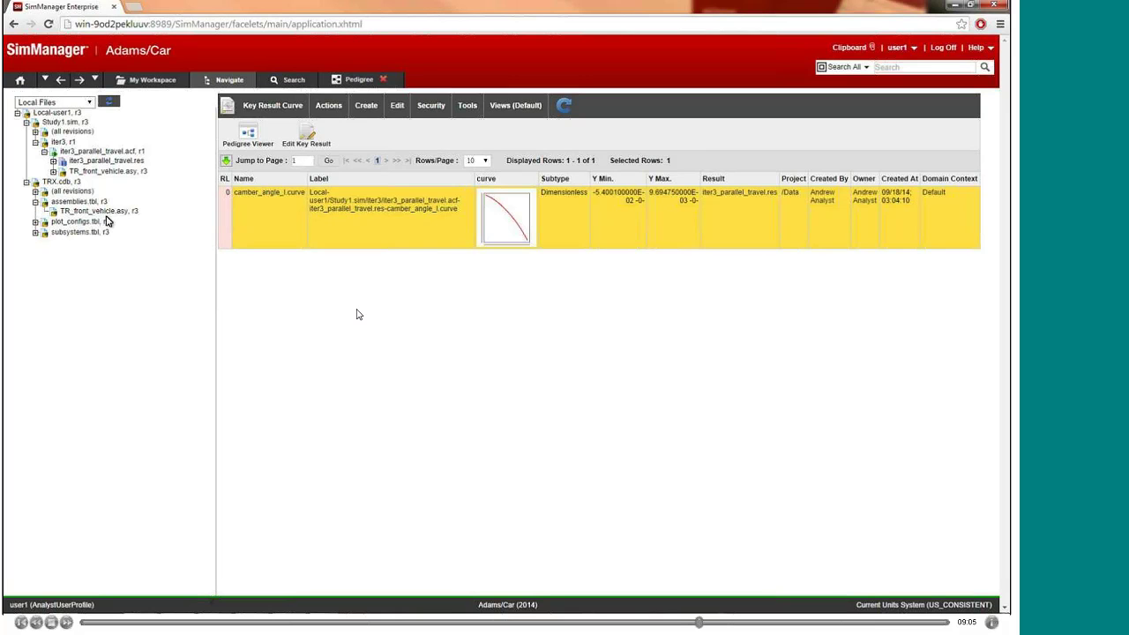
pyautogui.click(35, 143)
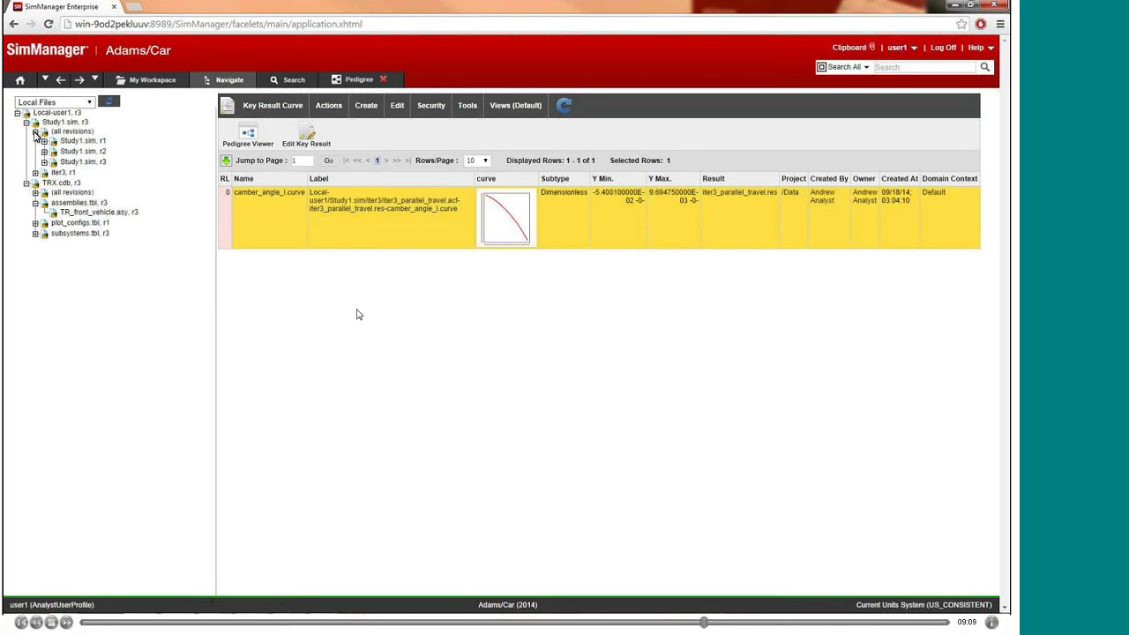
pyautogui.click(44, 141)
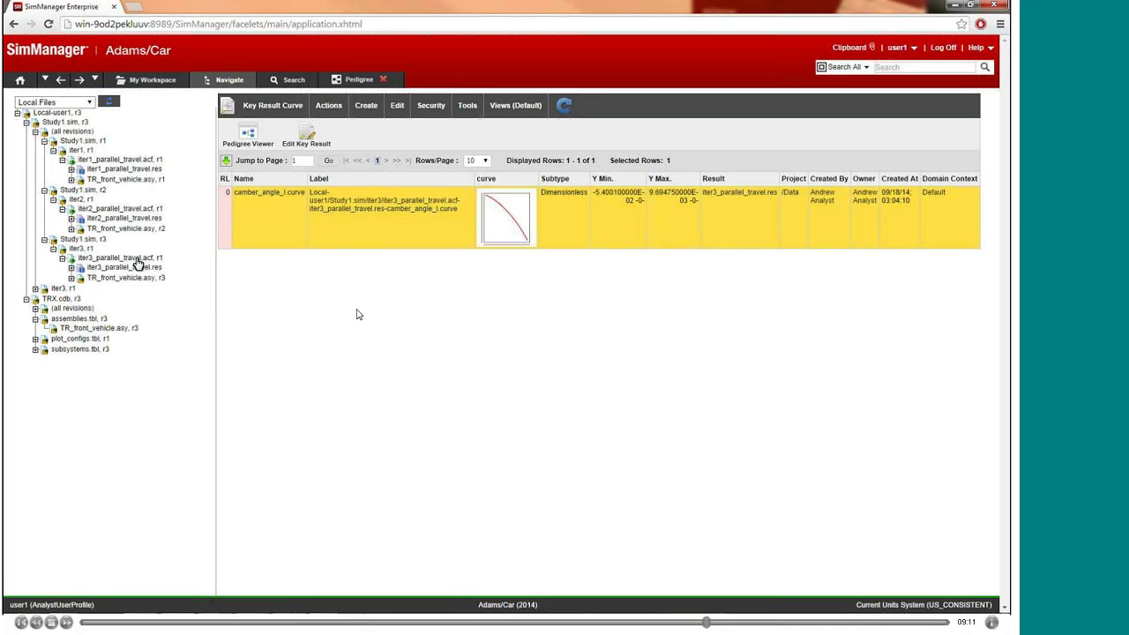
# Inspect the files of the iter3 result and input deck under Study1.sim revision 3, and view the contents of iter3_parallel_travel.adm.
pyautogui.click(137, 258)
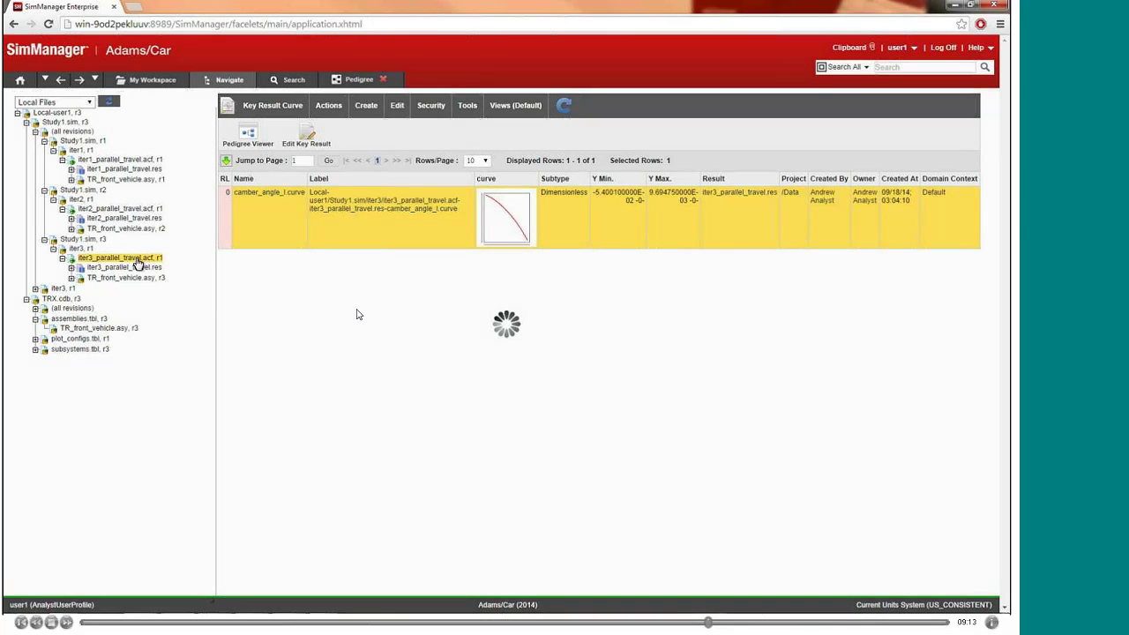
pyautogui.click(151, 269)
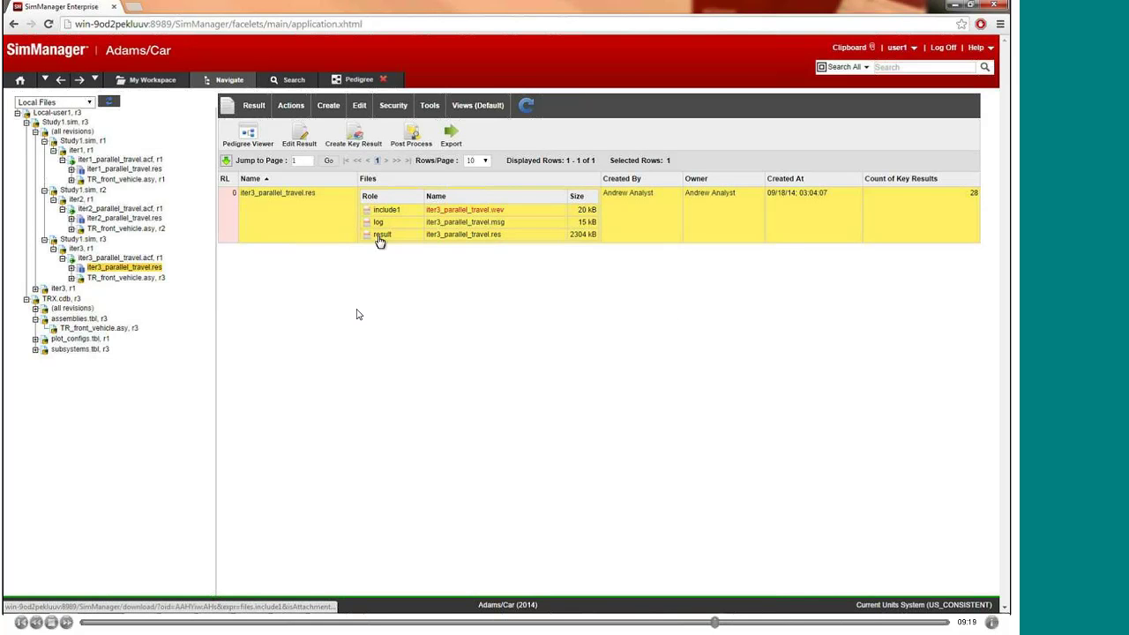
pyautogui.click(123, 257)
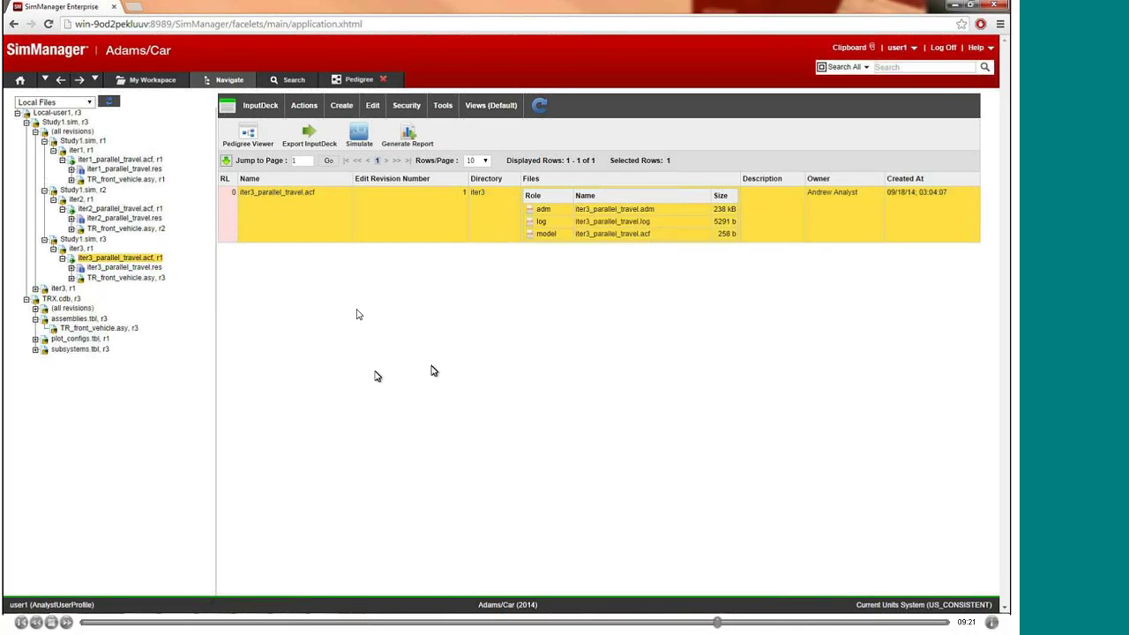
pyautogui.click(630, 211)
pyautogui.scroll(-5, 113, 126)
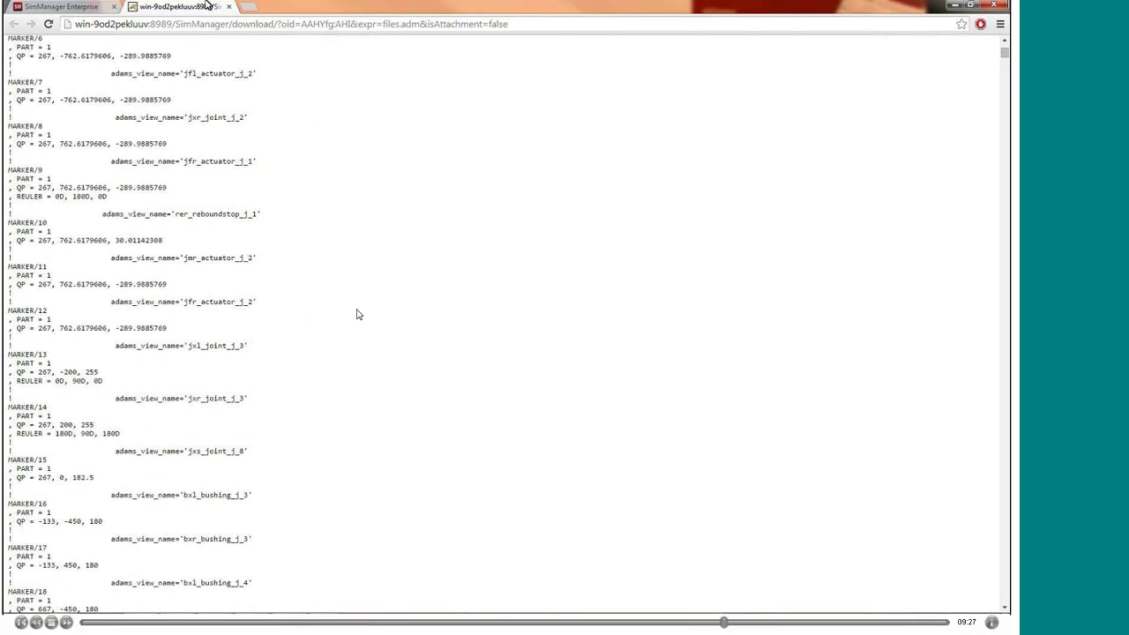
pyautogui.click(66, 9)
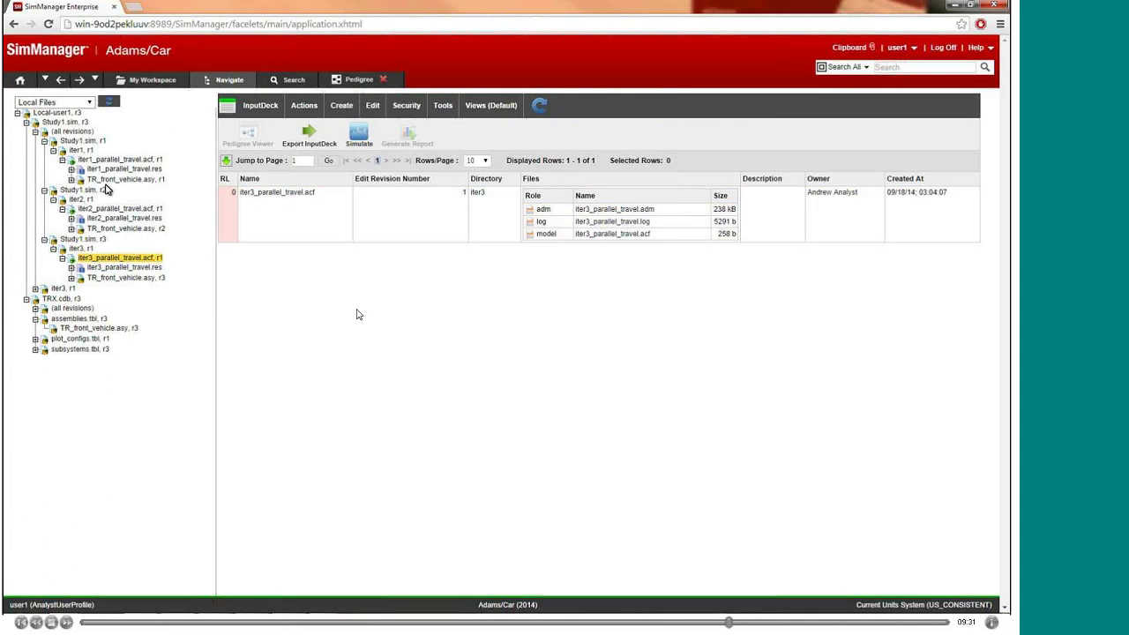
# Show the pedigree of iter3_parallel_travel.res and inspect the input deck and assembly it came from.
pyautogui.click(123, 268)
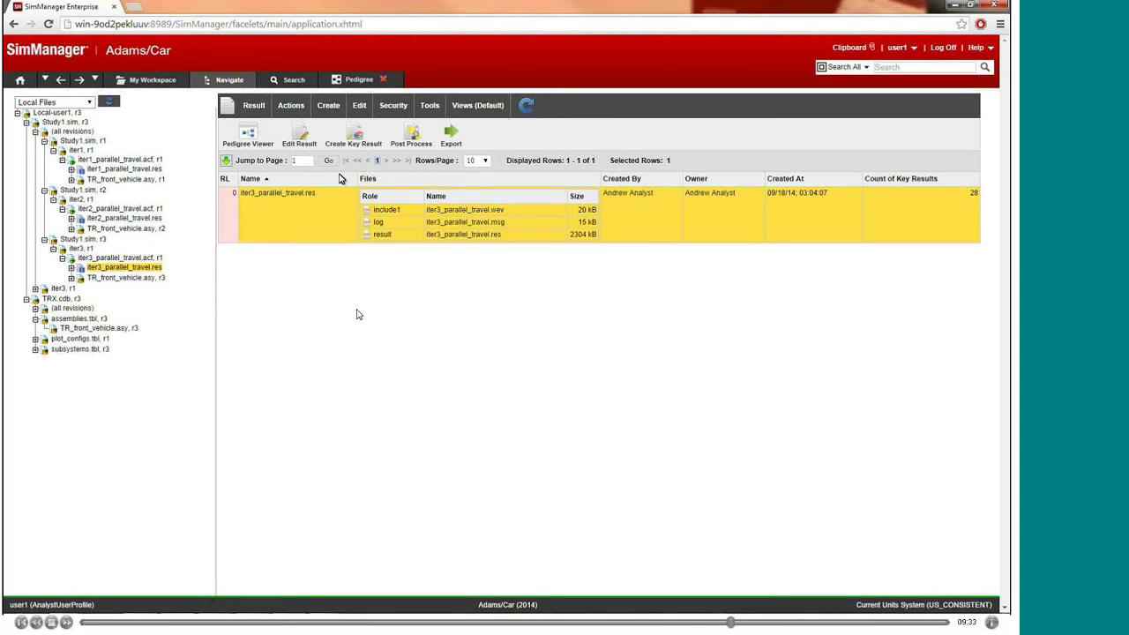
pyautogui.click(246, 134)
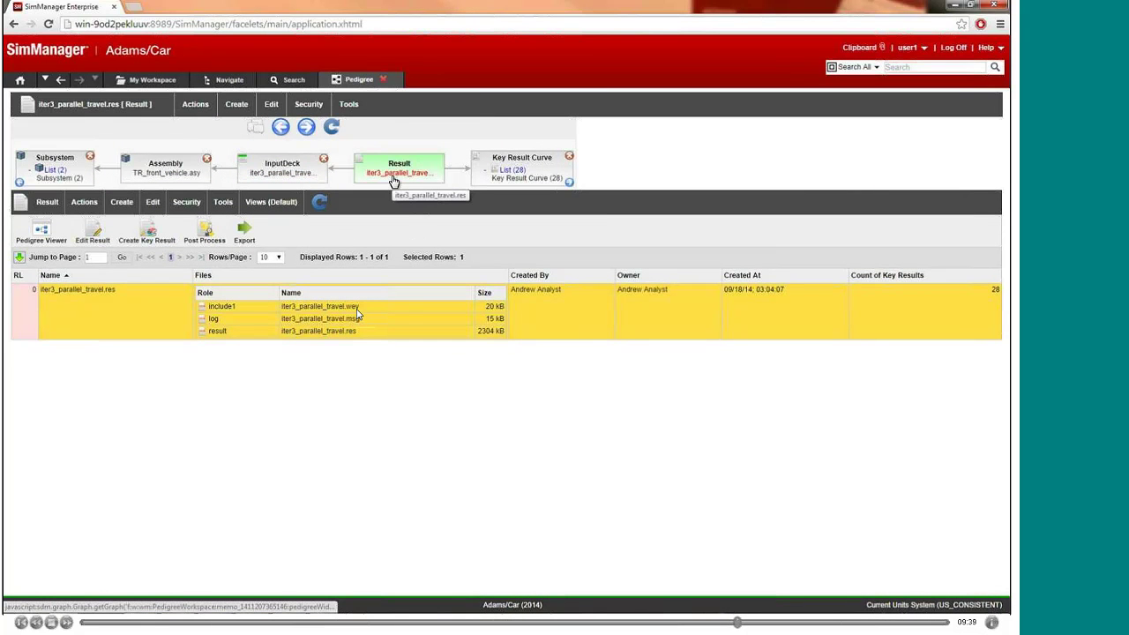
pyautogui.click(289, 176)
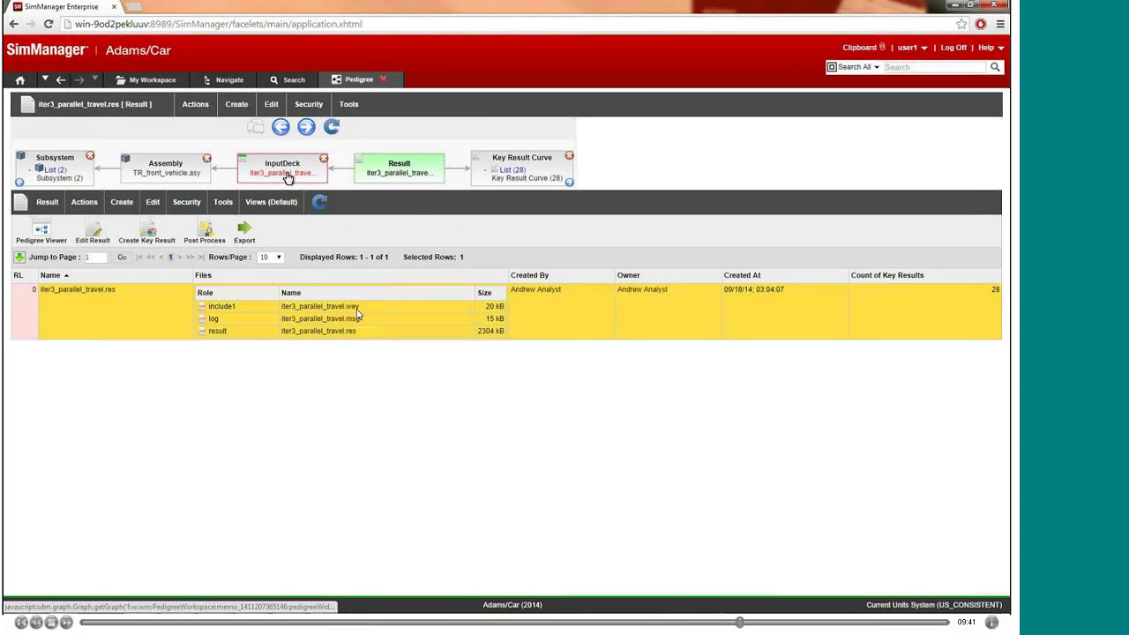
pyautogui.click(179, 174)
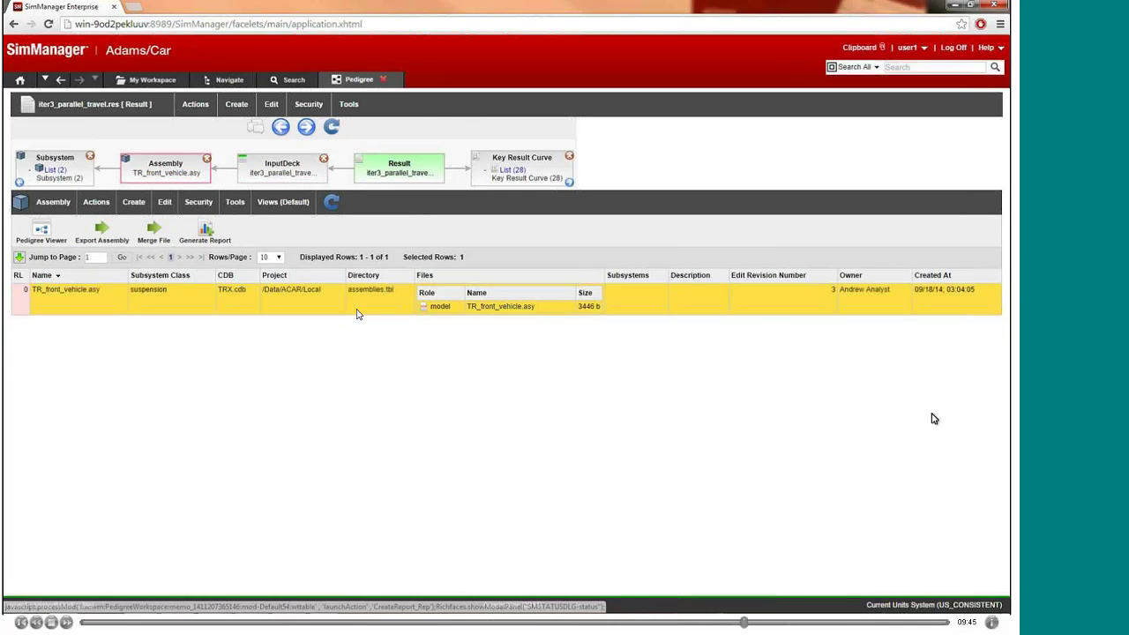
pyautogui.click(832, 302)
# Return to the revision tree, show the pedigree of iter2_parallel_travel.res and inspect its input deck and assembly.
pyautogui.click(60, 80)
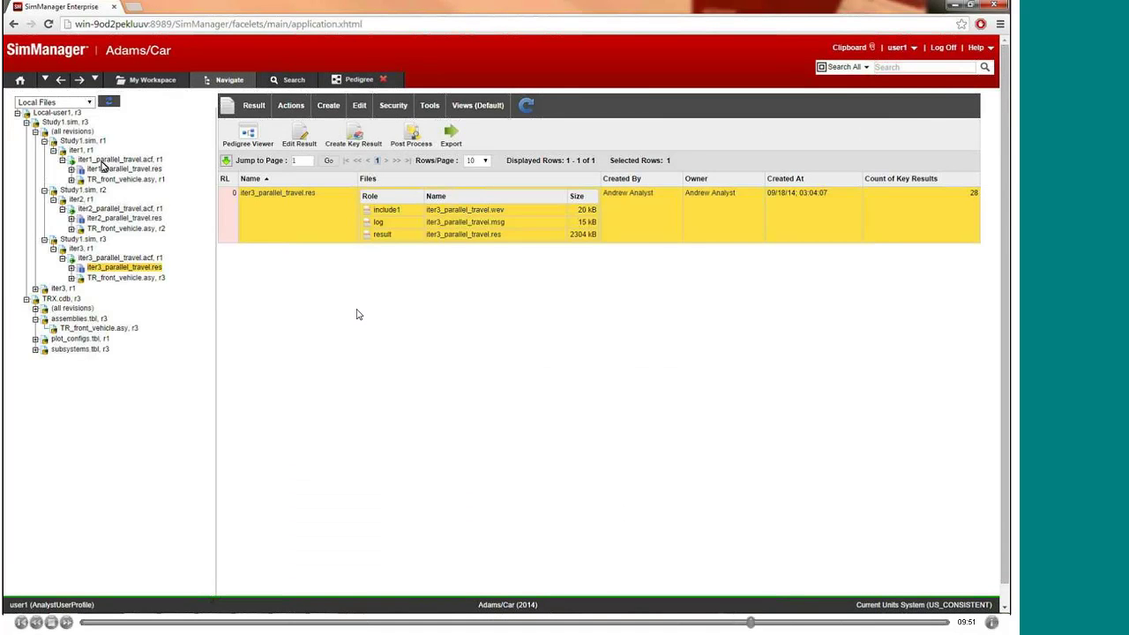
pyautogui.click(124, 218)
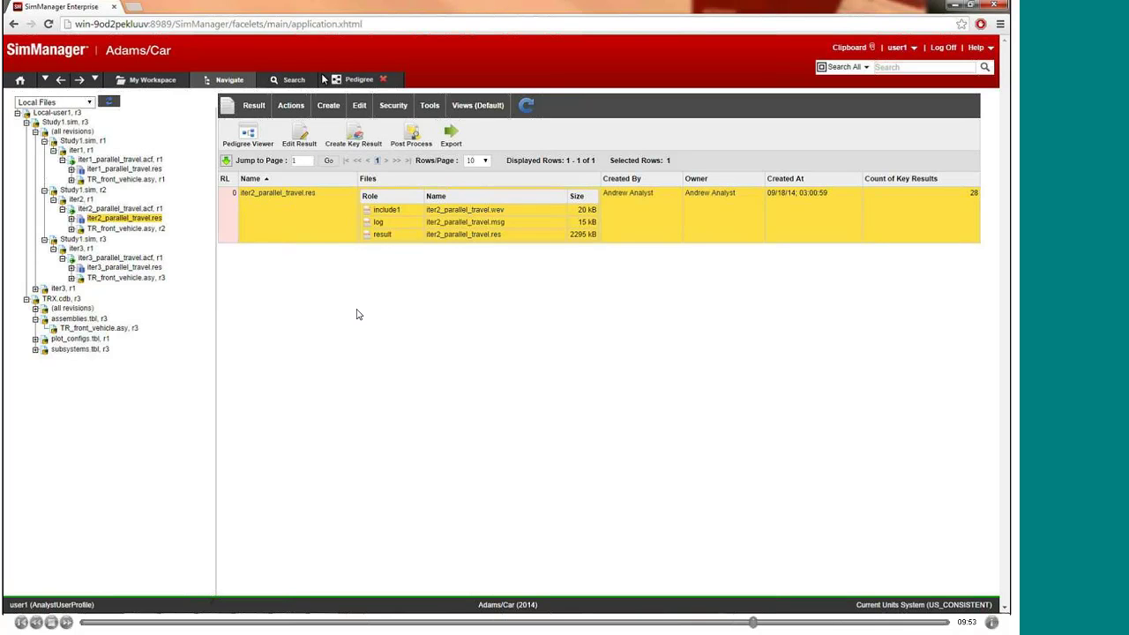
pyautogui.click(248, 137)
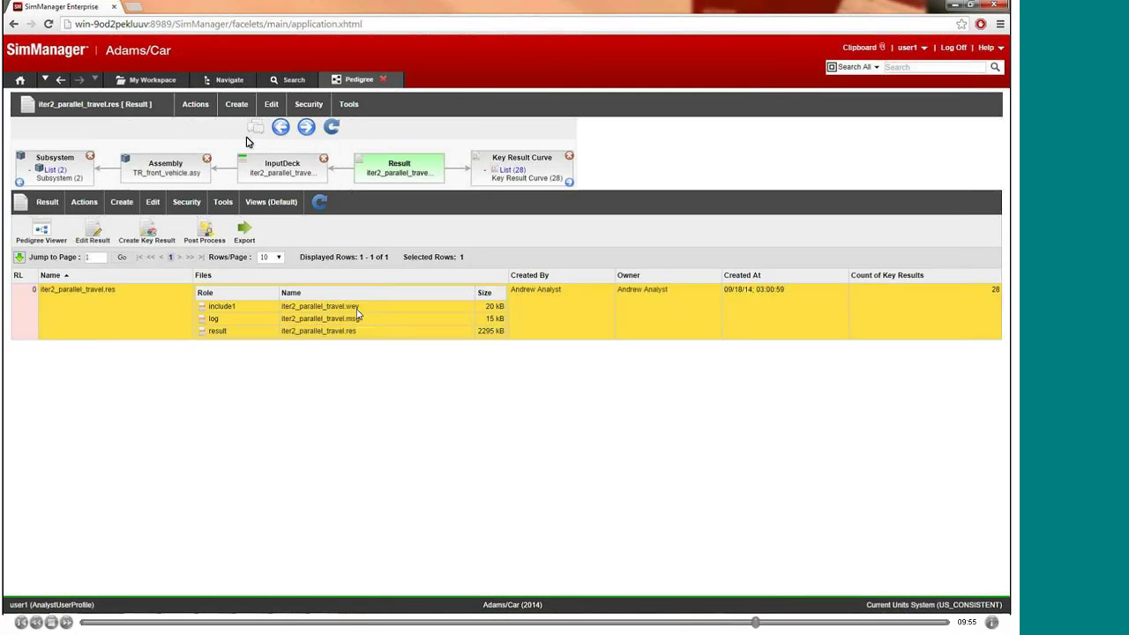
pyautogui.click(261, 179)
pyautogui.click(189, 181)
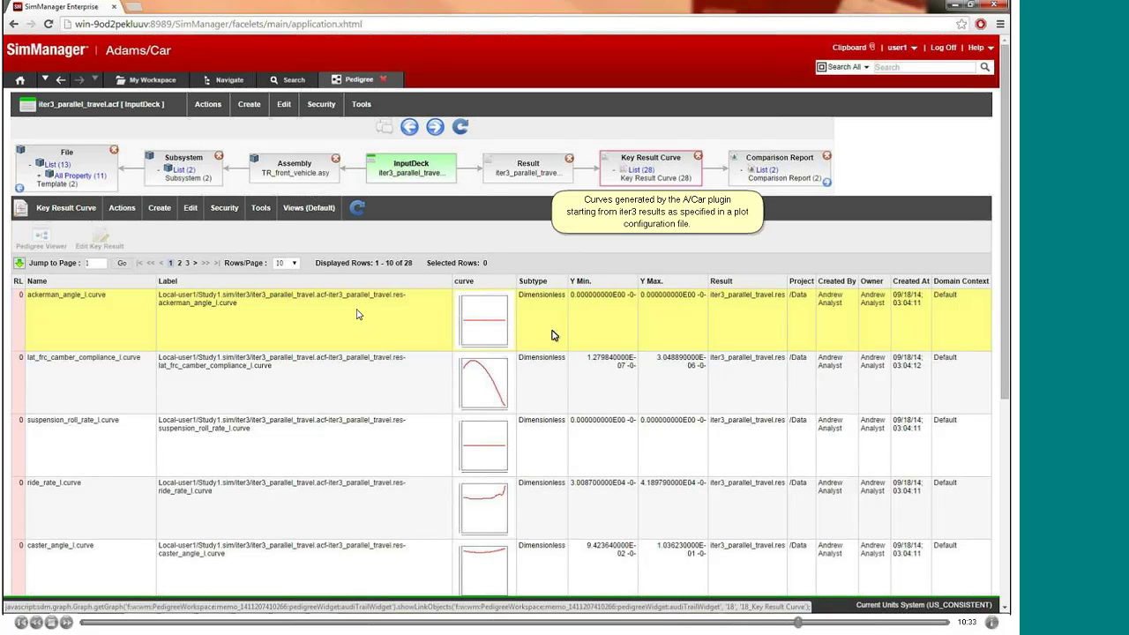
# Enlarge the plot of lat_frc_camber_compliance_l.curve, browse to the ackerman_angle_l.curve plot and close the viewer.
pyautogui.click(484, 388)
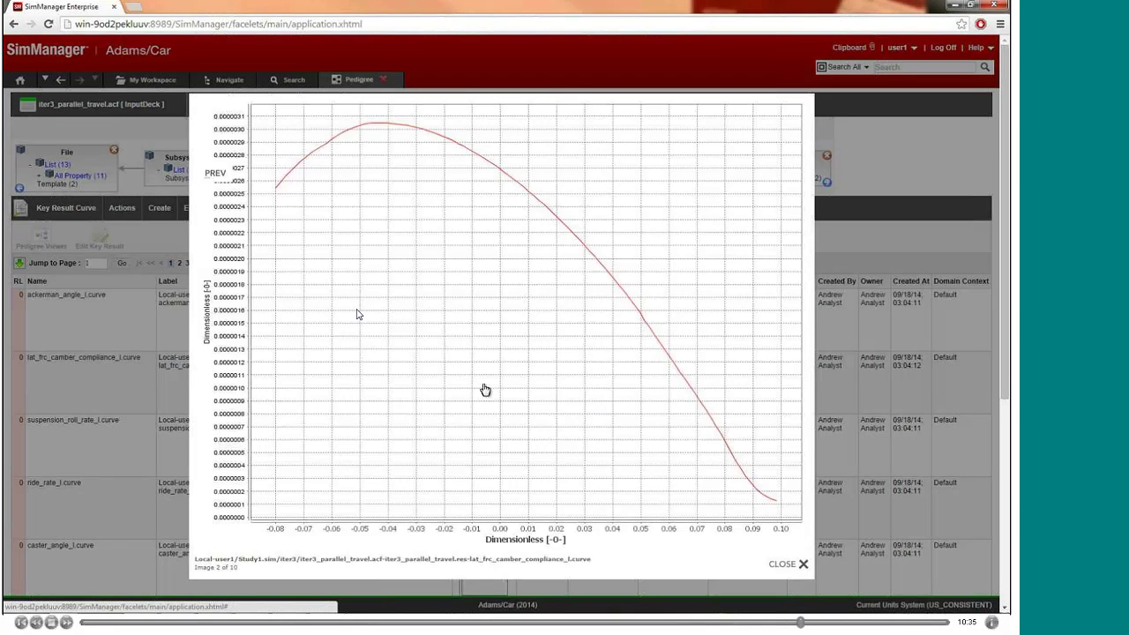
pyautogui.click(485, 389)
pyautogui.click(485, 390)
pyautogui.click(485, 390)
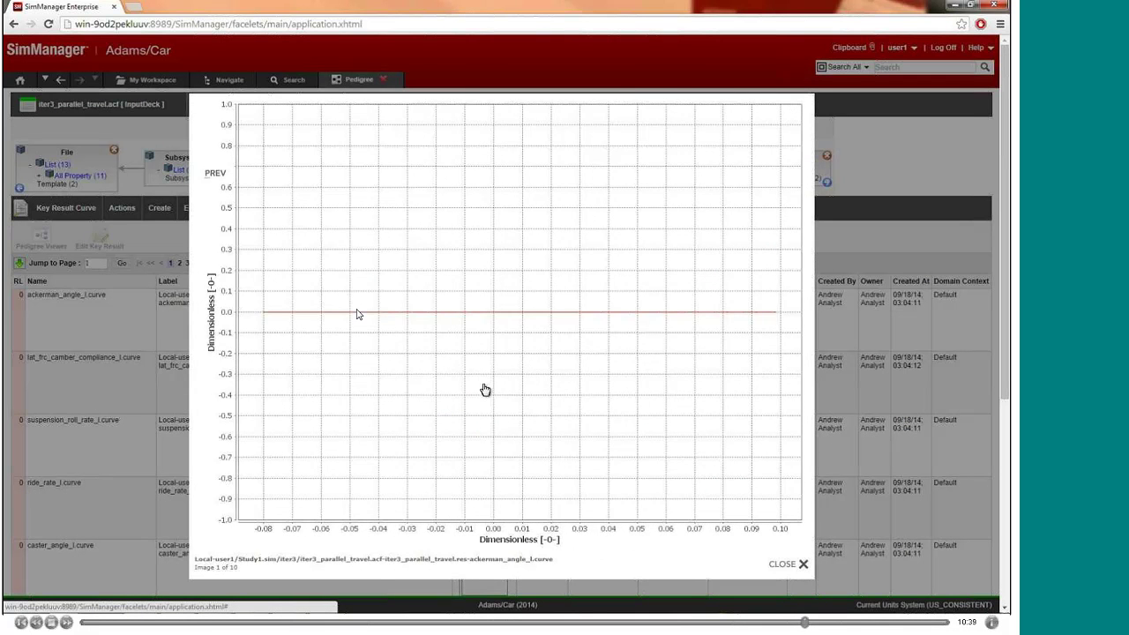
pyautogui.click(781, 567)
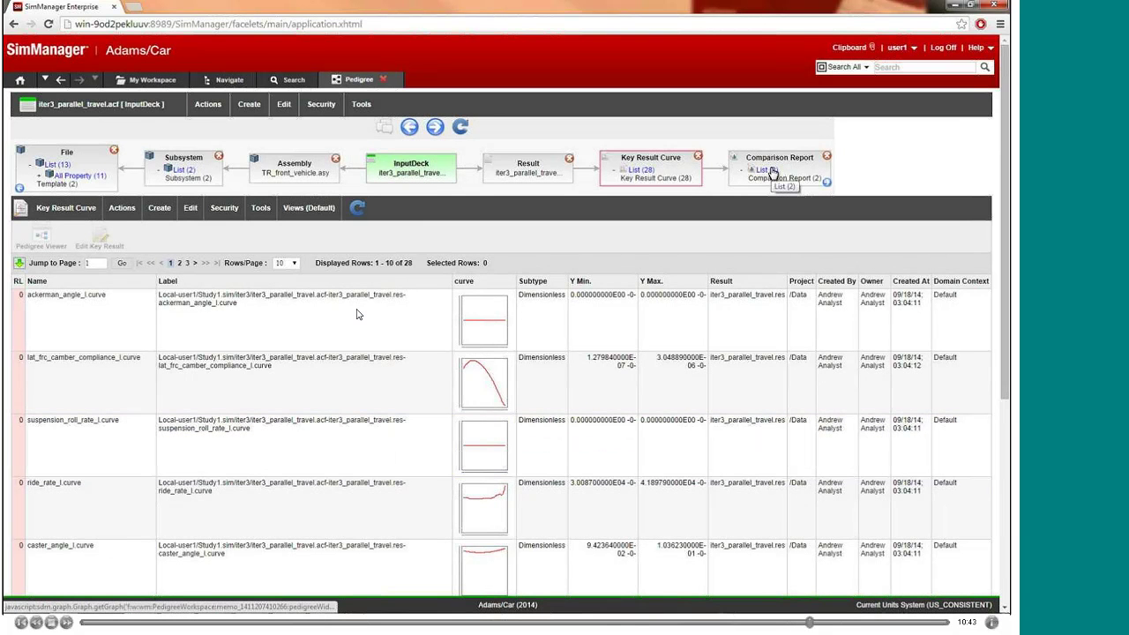
# List the comparison reports linked to the iter3 input deck and examine the active Parallel Travel Report's title and table of contents.
pyautogui.click(767, 170)
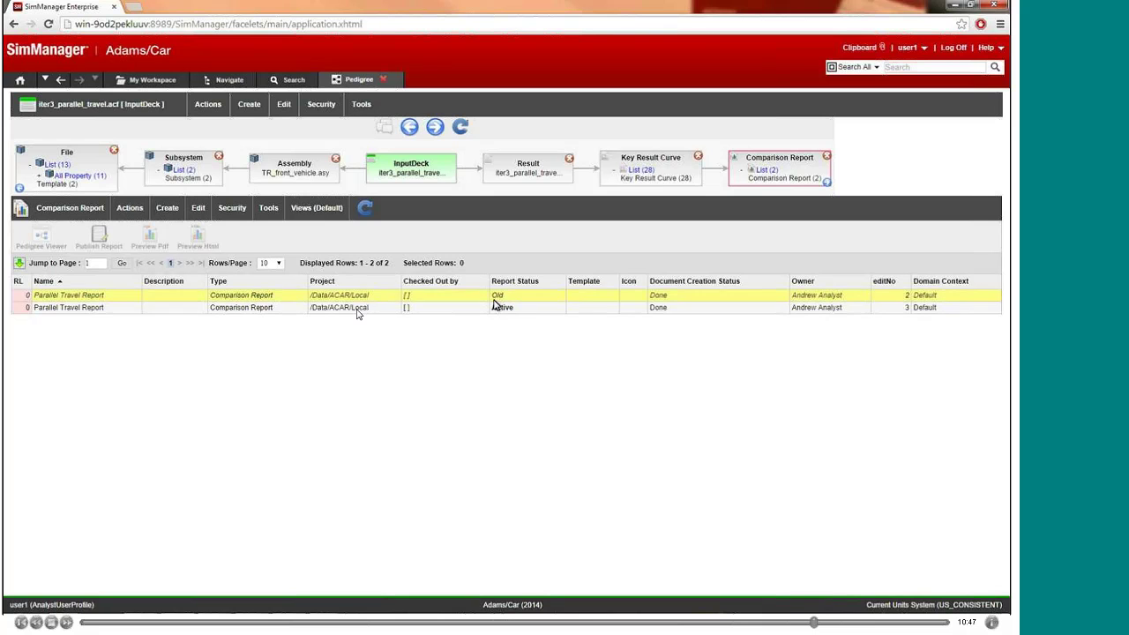
pyautogui.click(66, 308)
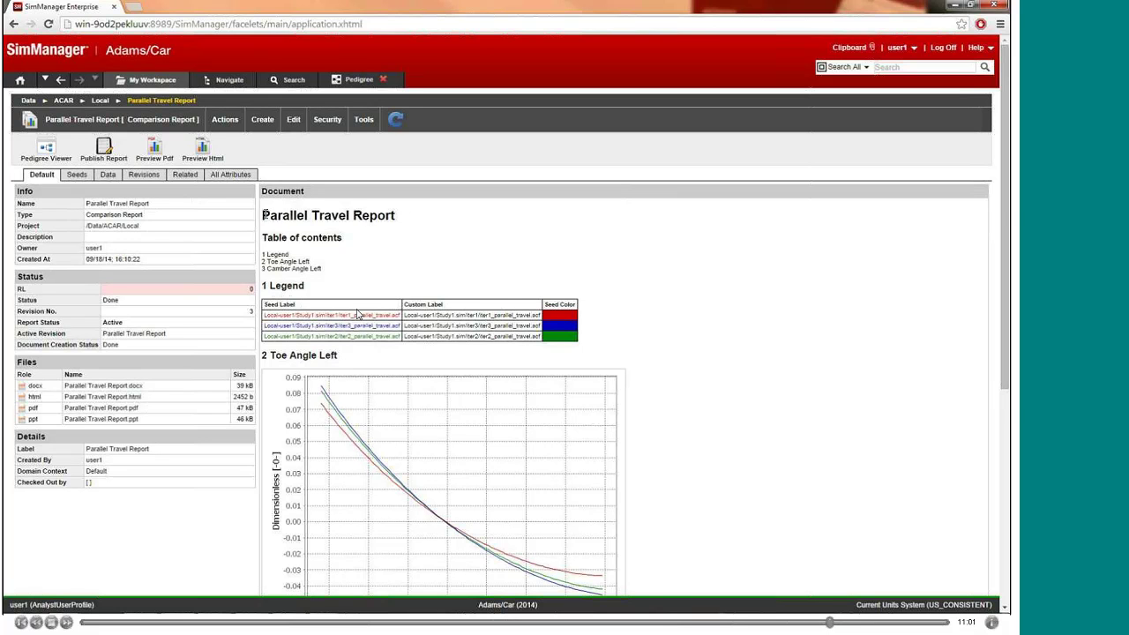
pyautogui.moveTo(264, 214); pyautogui.dragTo(427, 230)
pyautogui.click(379, 257)
pyautogui.click(288, 263)
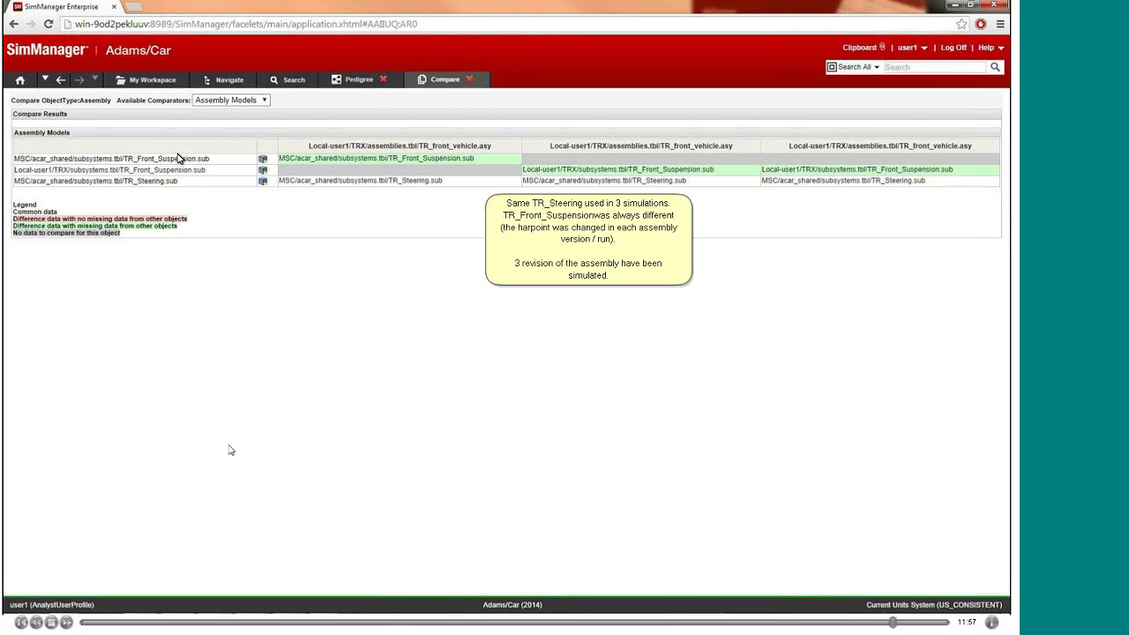
# Stop the SimManager demo, switch to the Adams/Car demo in the other browser window and start its playback.
pyautogui.click(51, 622)
pyautogui.click(51, 622)
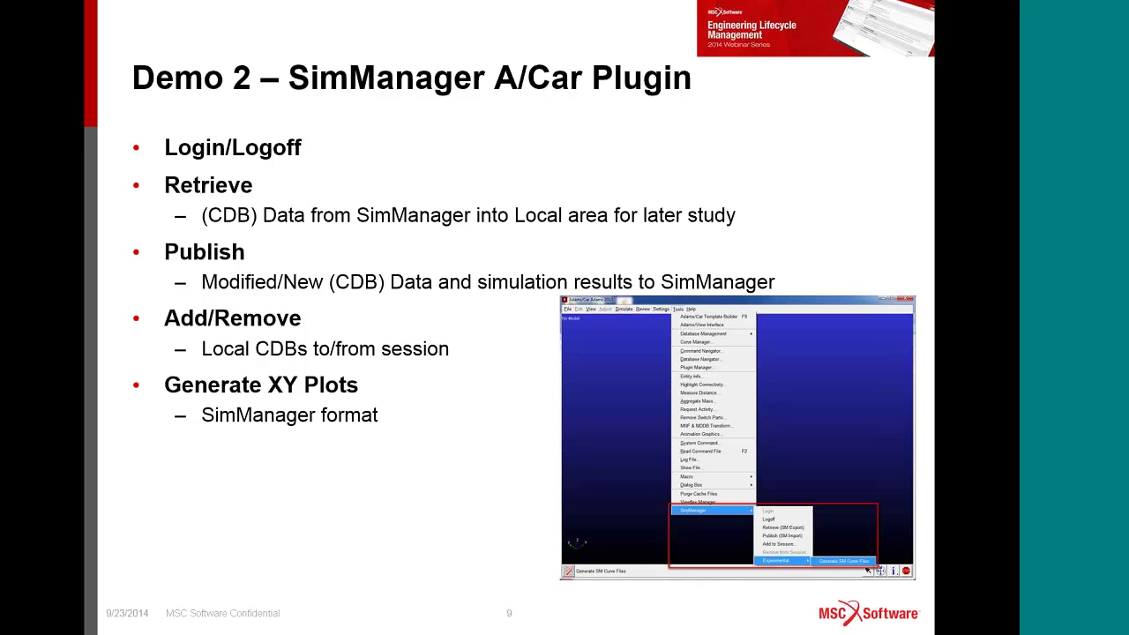
pyautogui.hotkey('alt', 'Tab')
pyautogui.hotkey('alt', 'Tab')
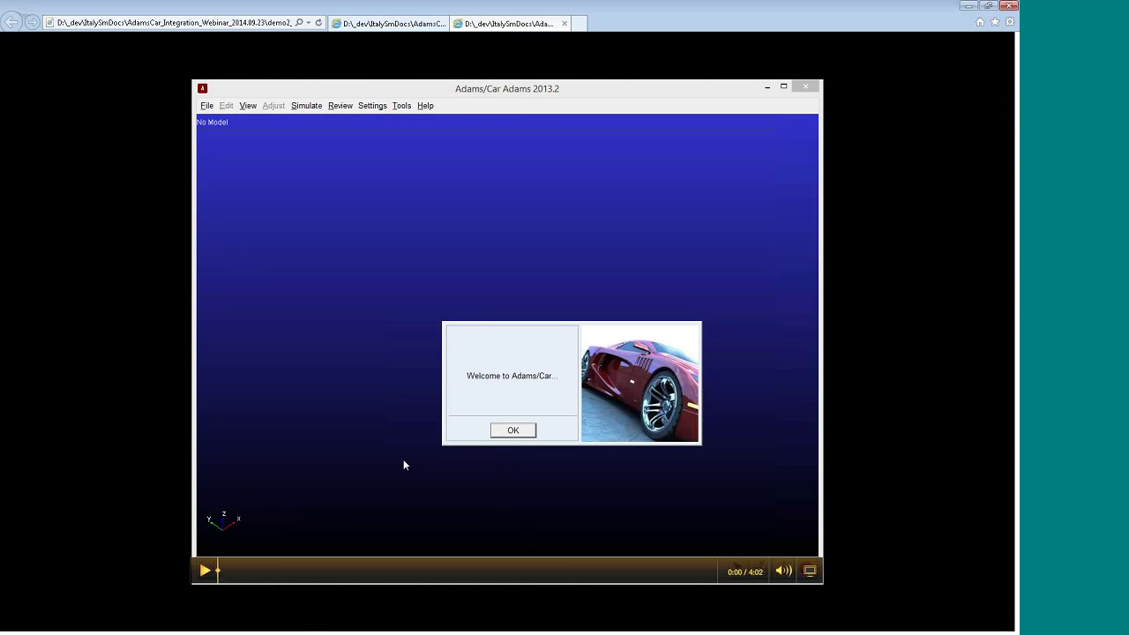
pyautogui.click(204, 571)
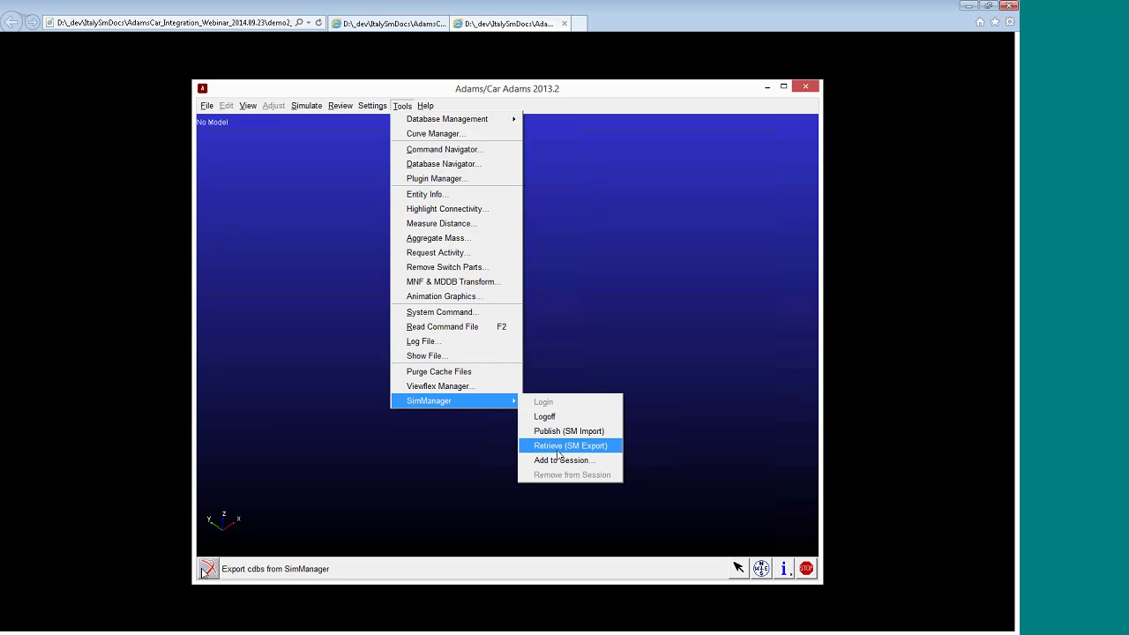
# Retrieve the acar_shared and x01 databases from the MAIN set in SimManager into C:\Temp\demo, adding them to the session.
pyautogui.click(612, 450)
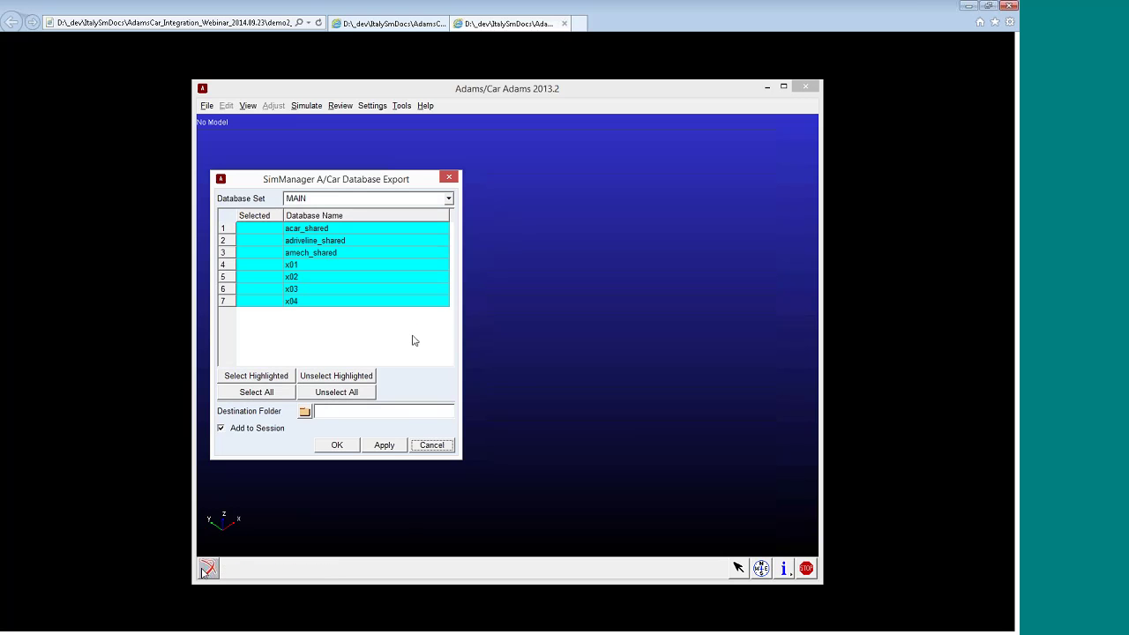
pyautogui.click(277, 228)
pyautogui.click(279, 378)
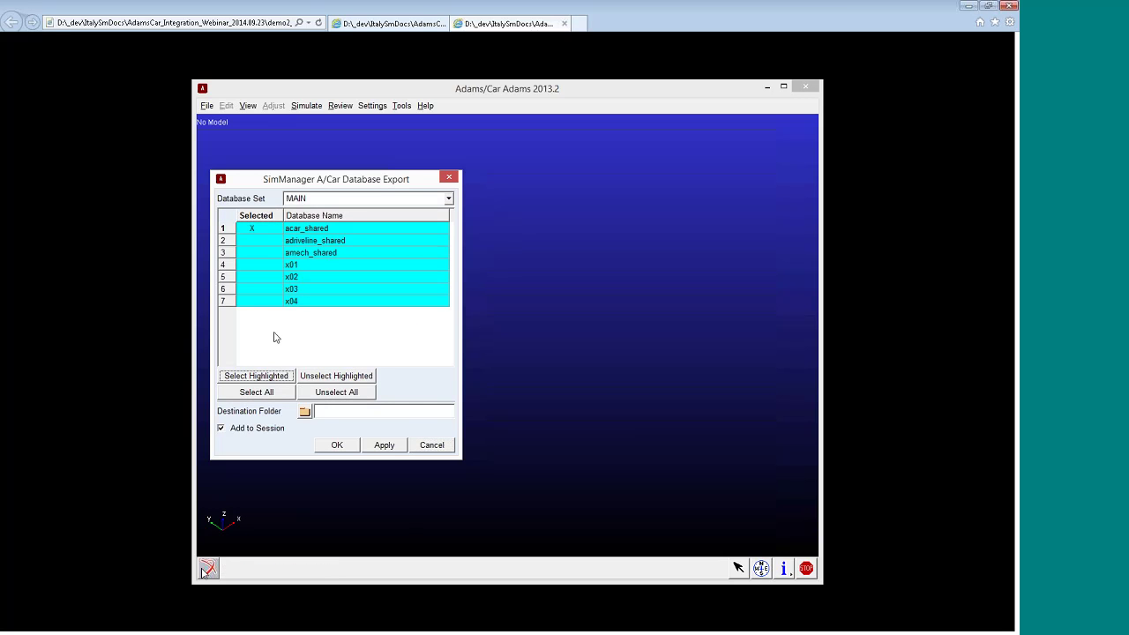
pyautogui.click(274, 264)
pyautogui.click(268, 376)
pyautogui.click(335, 410)
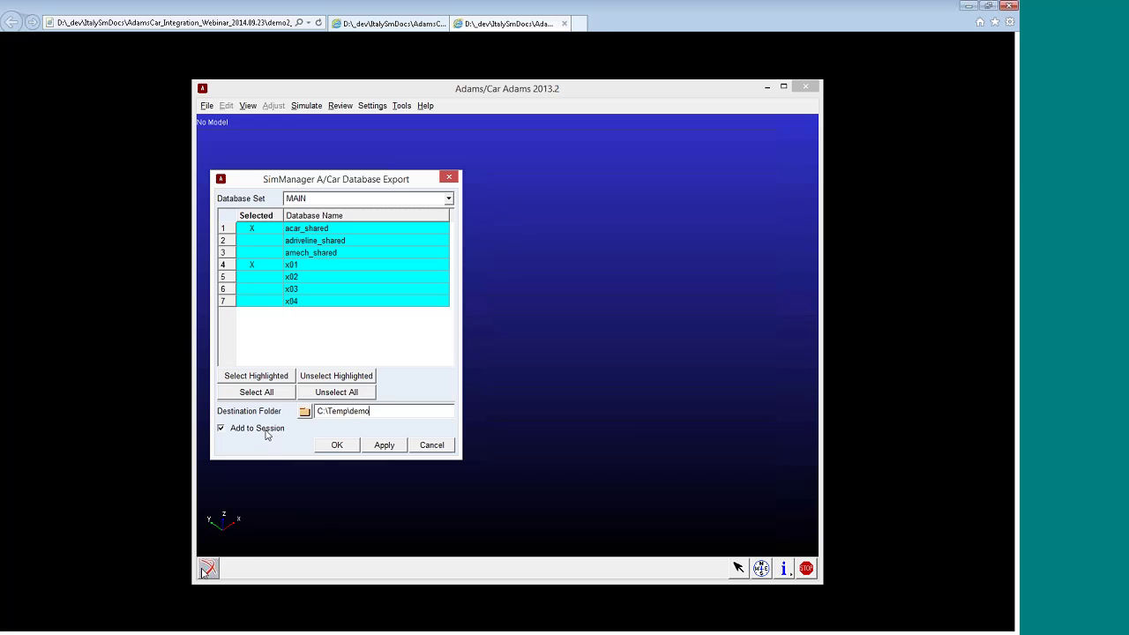
pyautogui.click(336, 446)
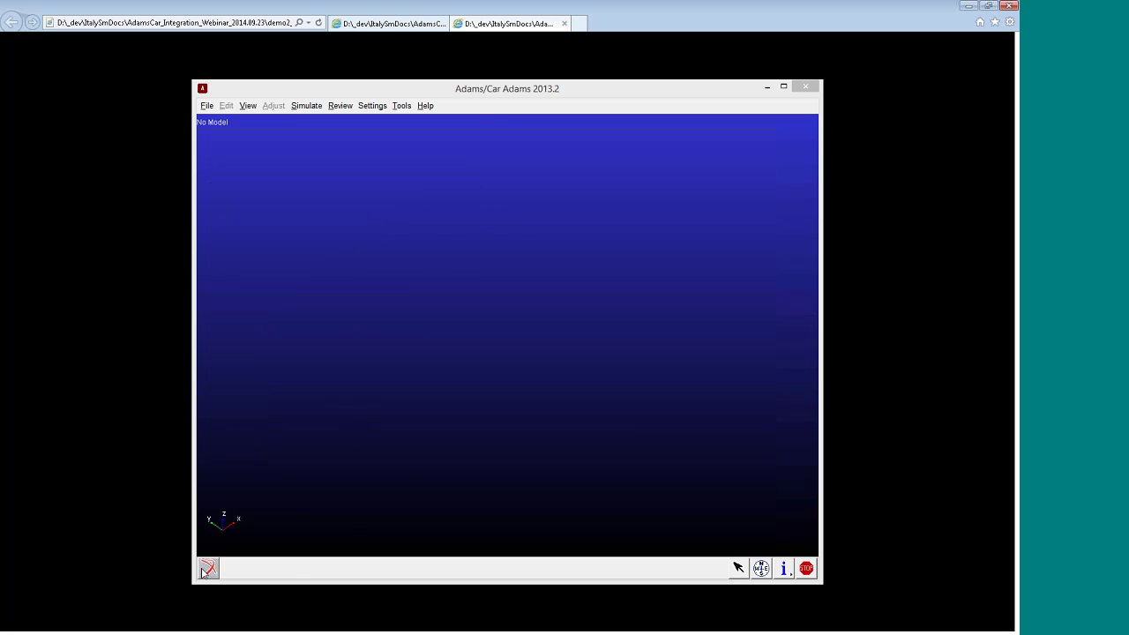
# Display the database information for the session, check the path of the acar_shared database and close the report.
pyautogui.click(408, 109)
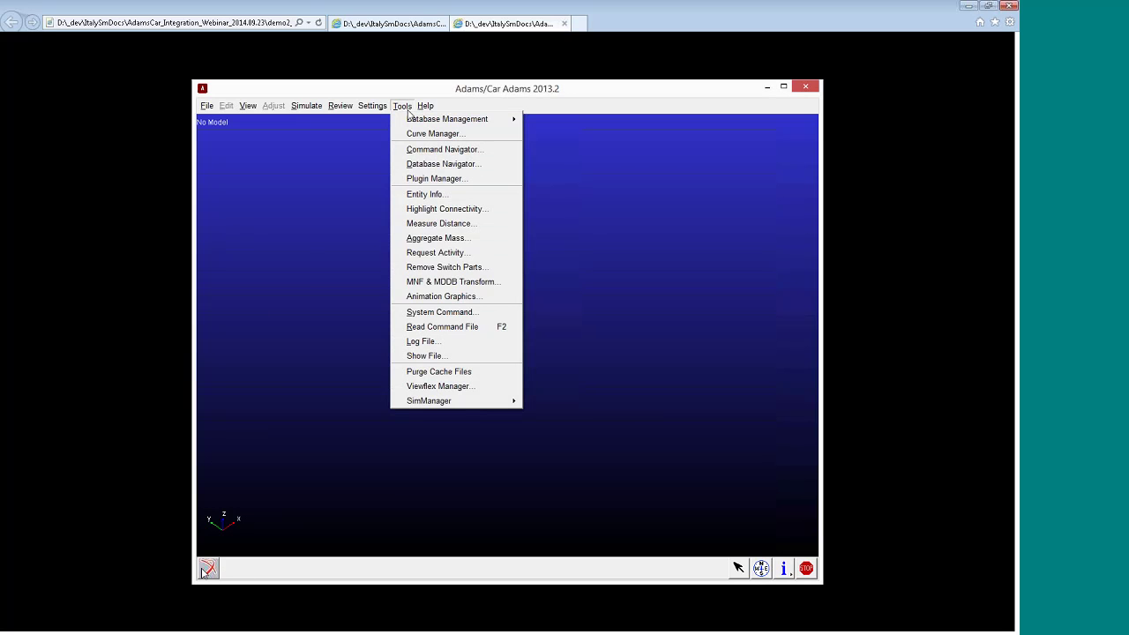
pyautogui.moveTo(450, 118)
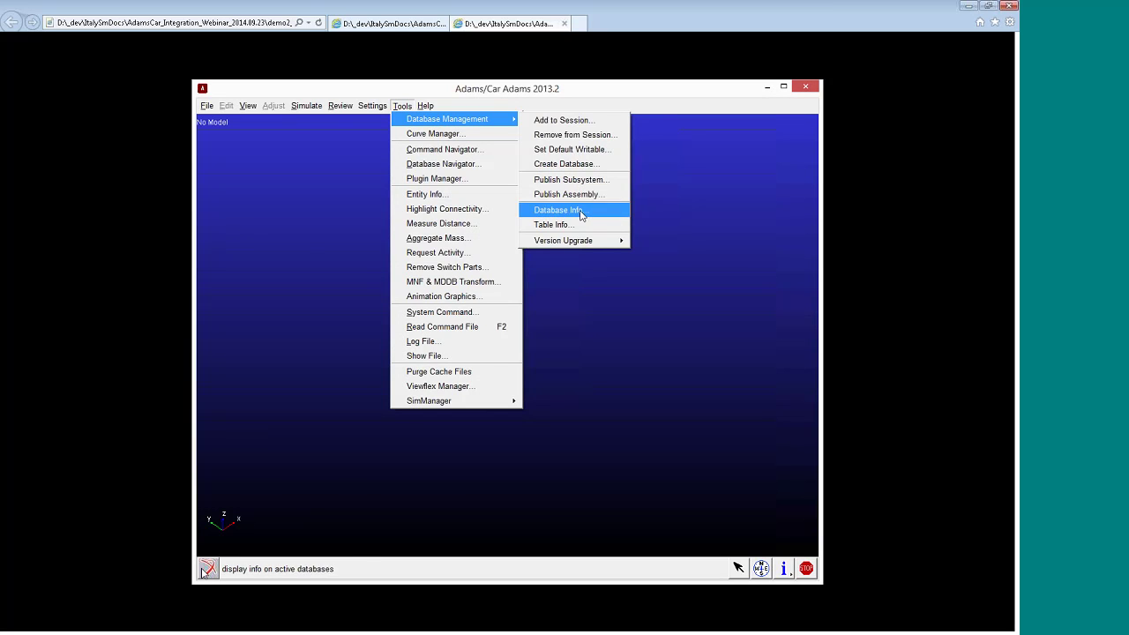
pyautogui.click(580, 211)
pyautogui.moveTo(596, 195); pyautogui.dragTo(443, 134)
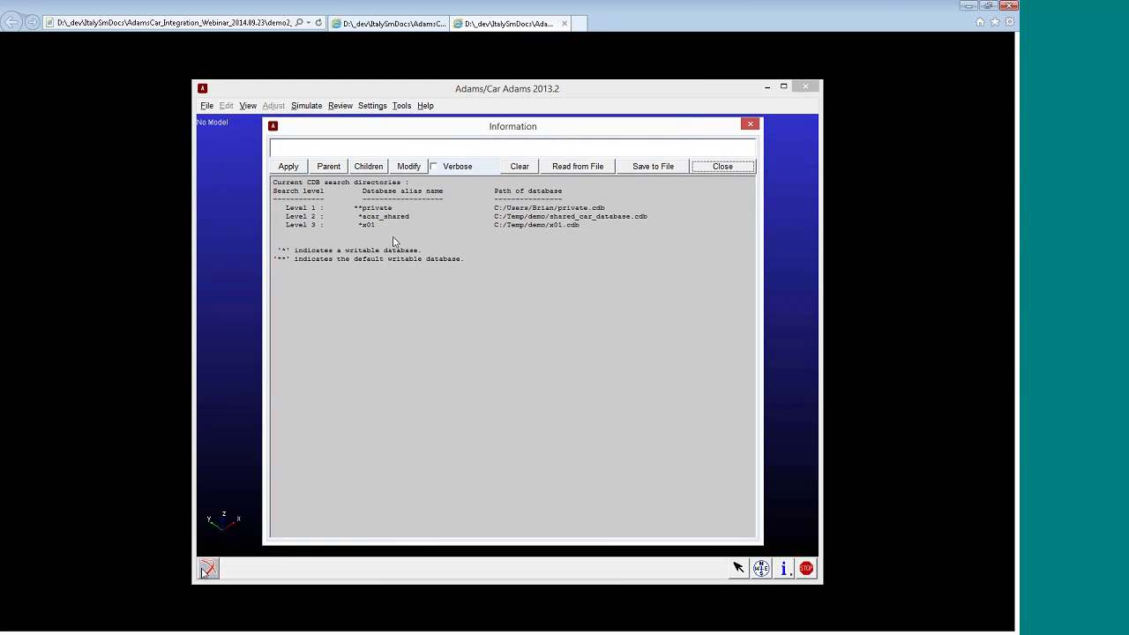
pyautogui.moveTo(499, 226); pyautogui.dragTo(632, 221)
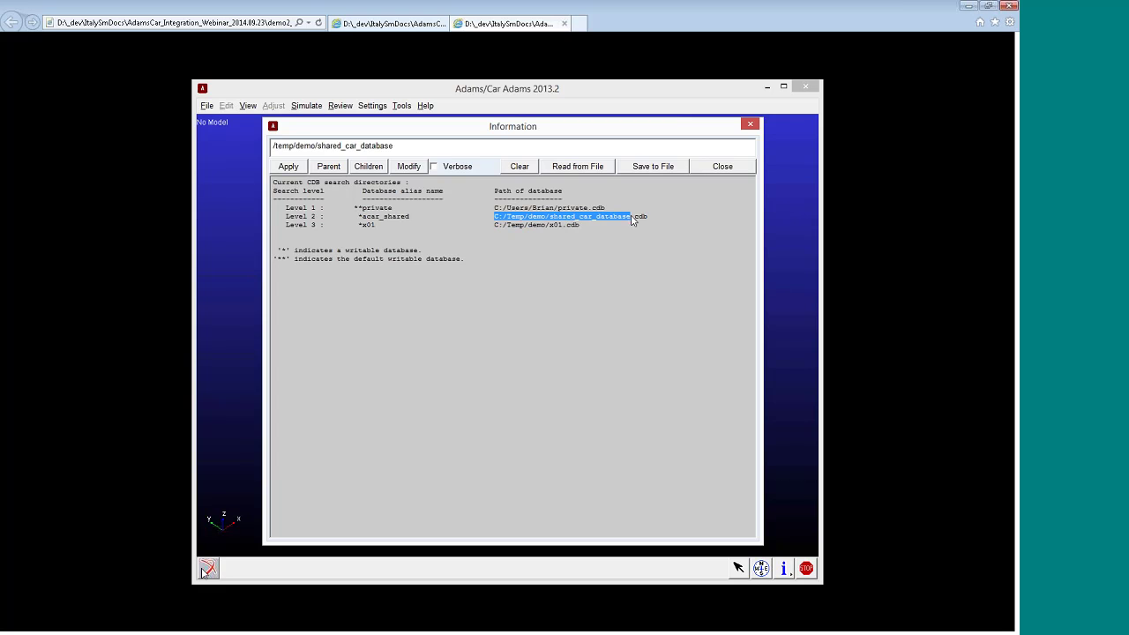
pyautogui.click(720, 166)
# Open the assembly mdi_front_vehicle_user1.asy from the x01 database's assemblies.tbl folder.
pyautogui.click(206, 105)
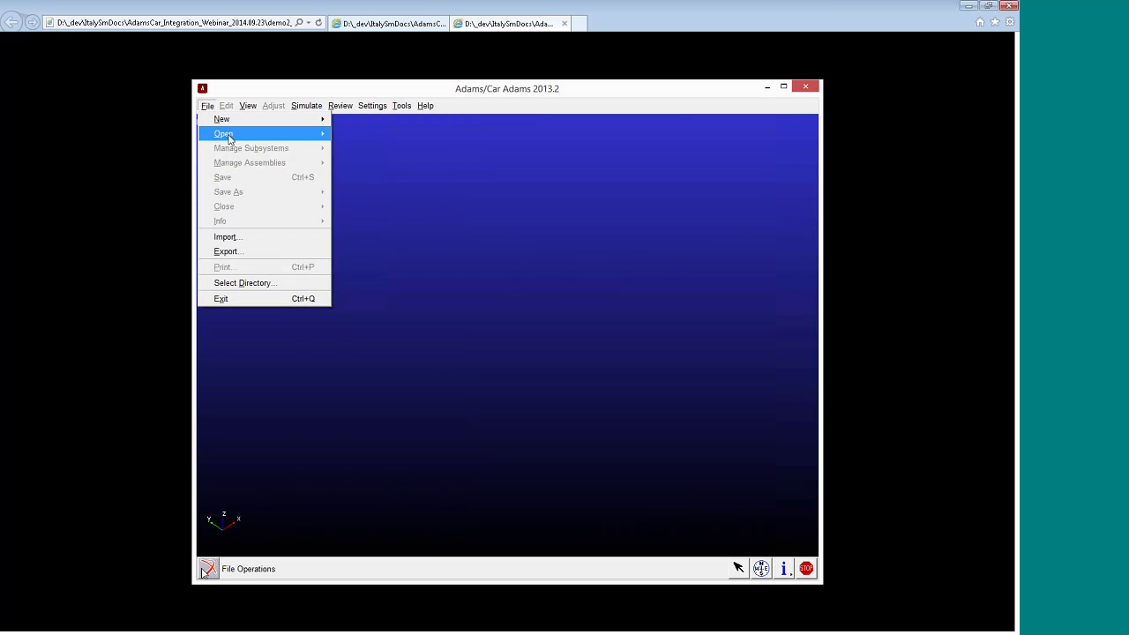
pyautogui.moveTo(227, 135)
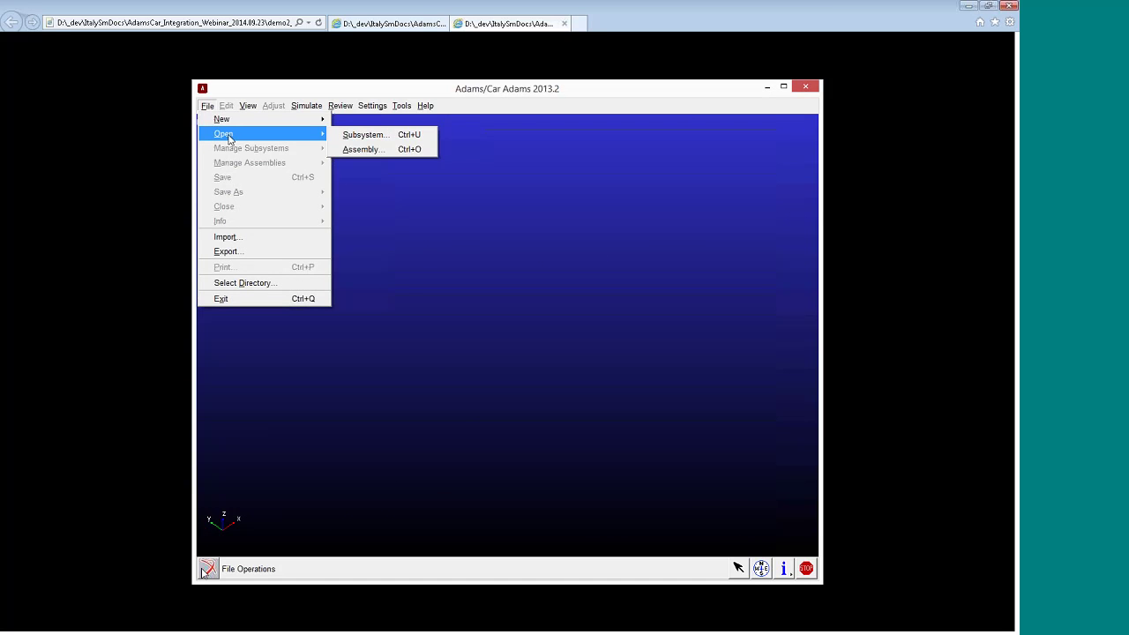
pyautogui.click(345, 149)
pyautogui.rightClick(354, 216)
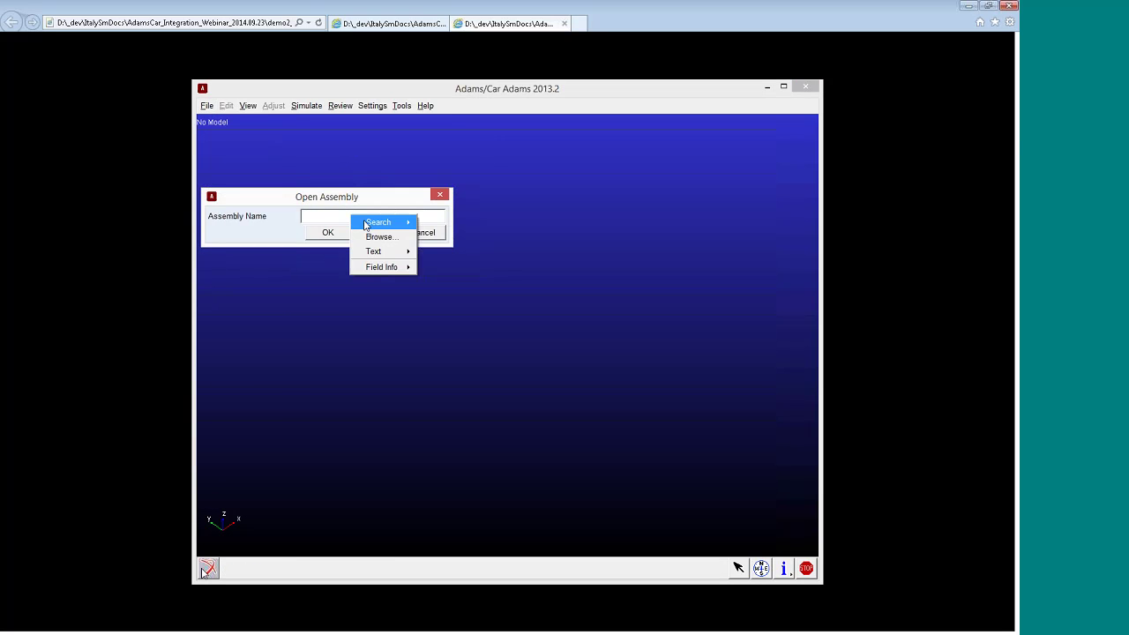
pyautogui.moveTo(371, 226)
pyautogui.click(446, 253)
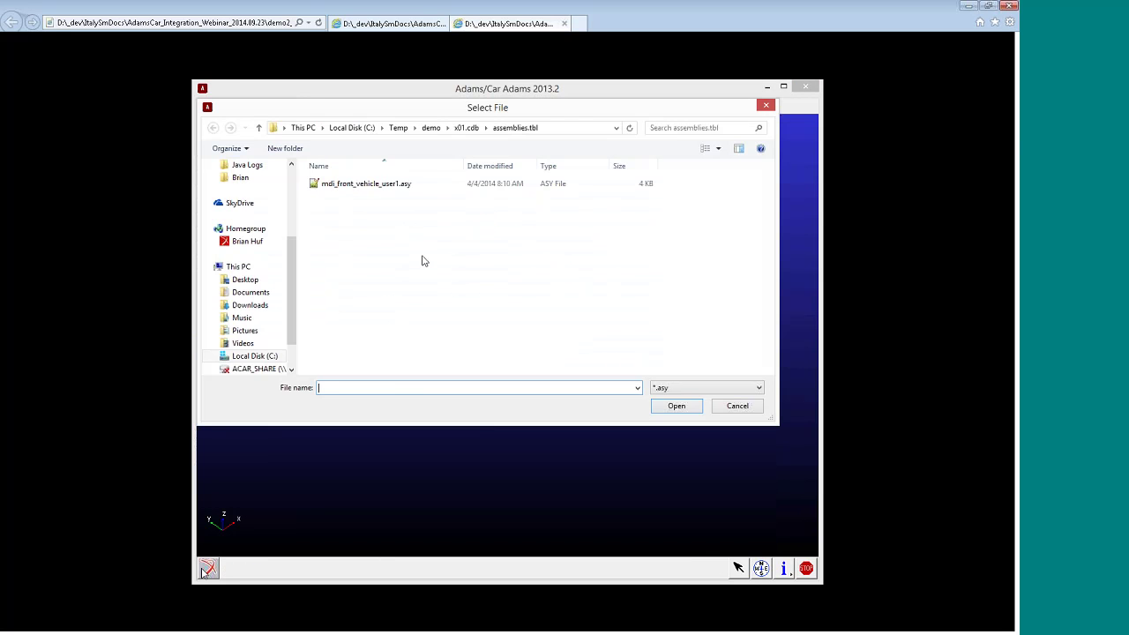
pyautogui.click(378, 186)
pyautogui.click(676, 406)
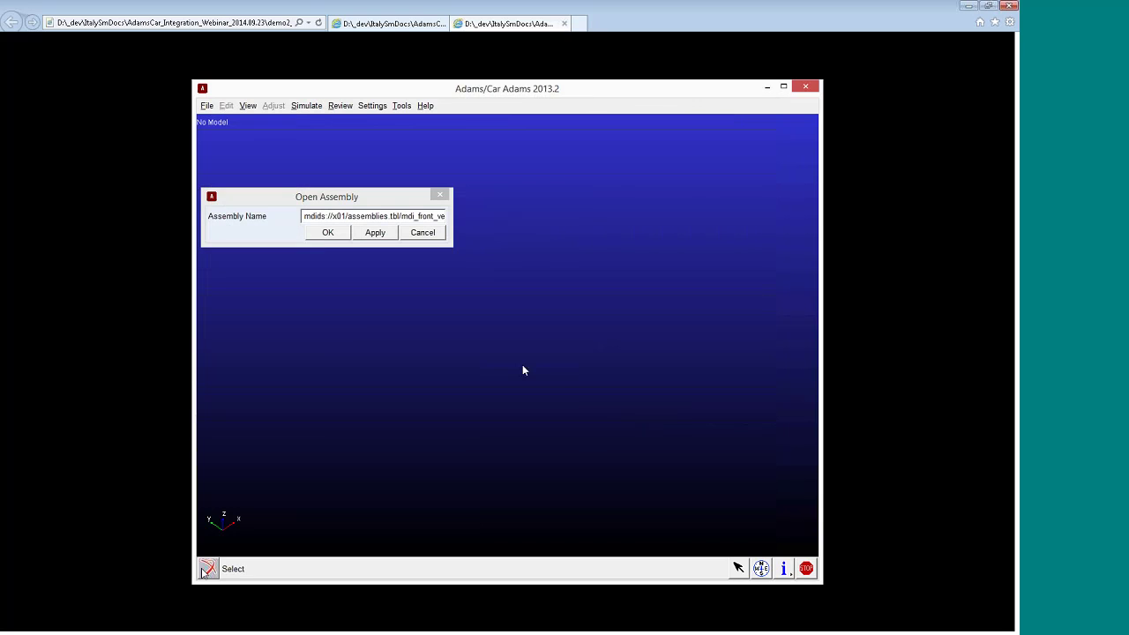
pyautogui.click(328, 232)
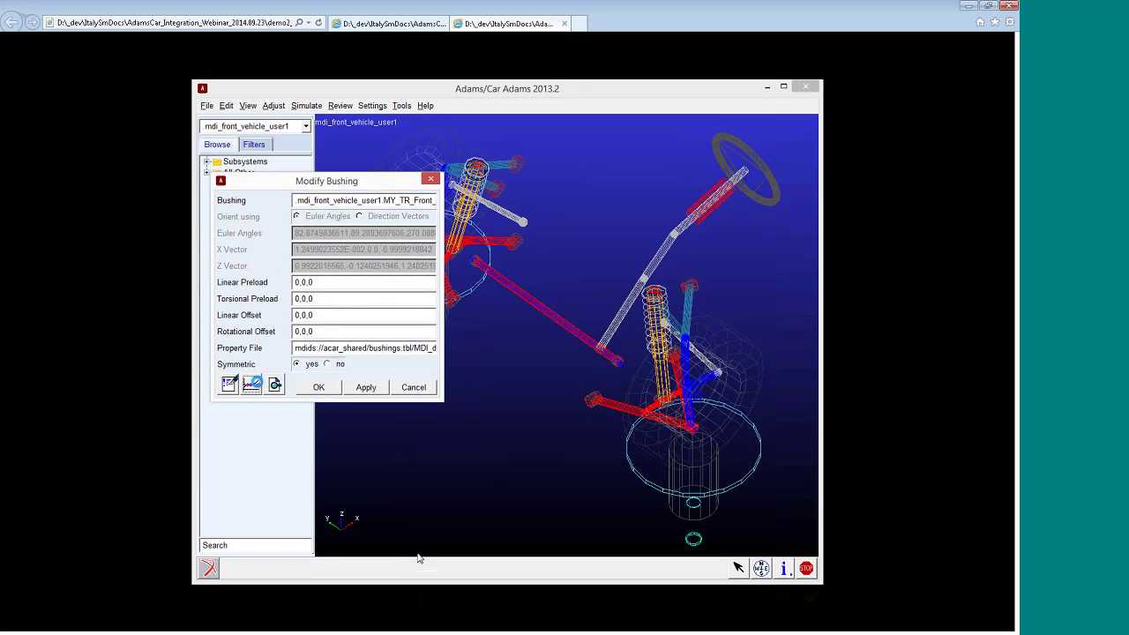
# Skip the Adams/Car demo playback forward through the bushing, hardpoint table and MyStudy.sim working directory sections.
pyautogui.moveTo(425, 574)
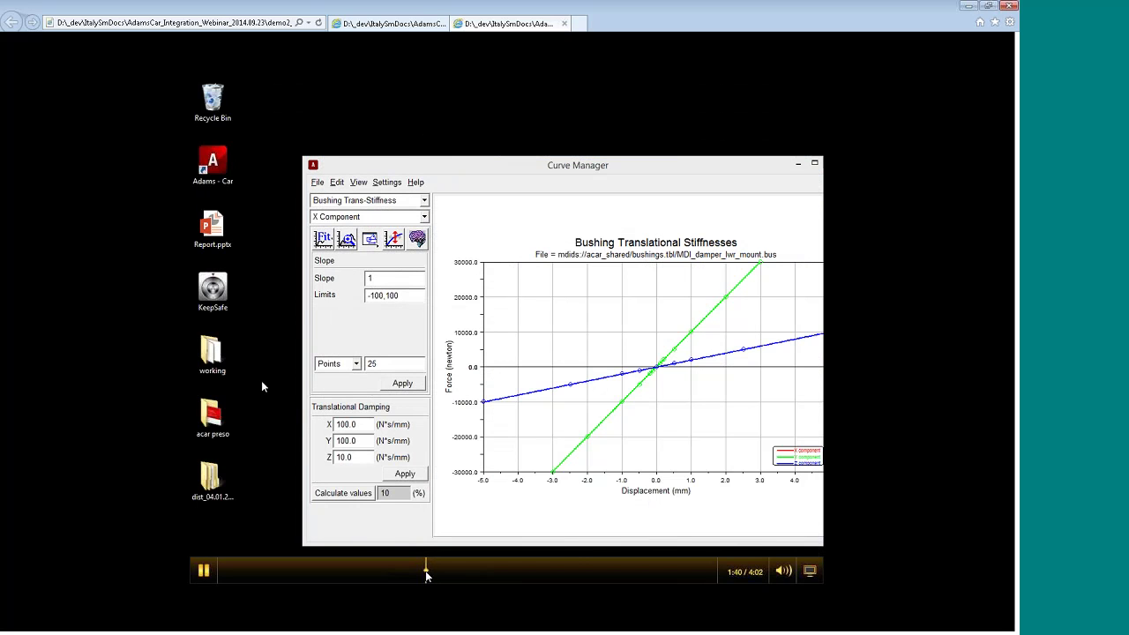
pyautogui.click(440, 575)
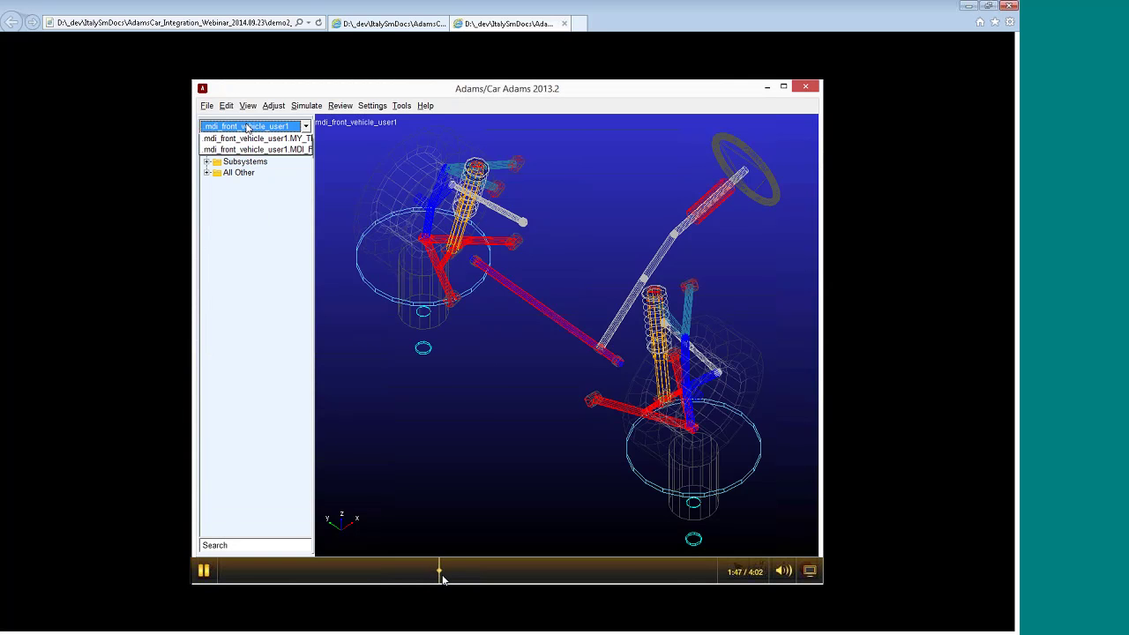
pyautogui.click(446, 573)
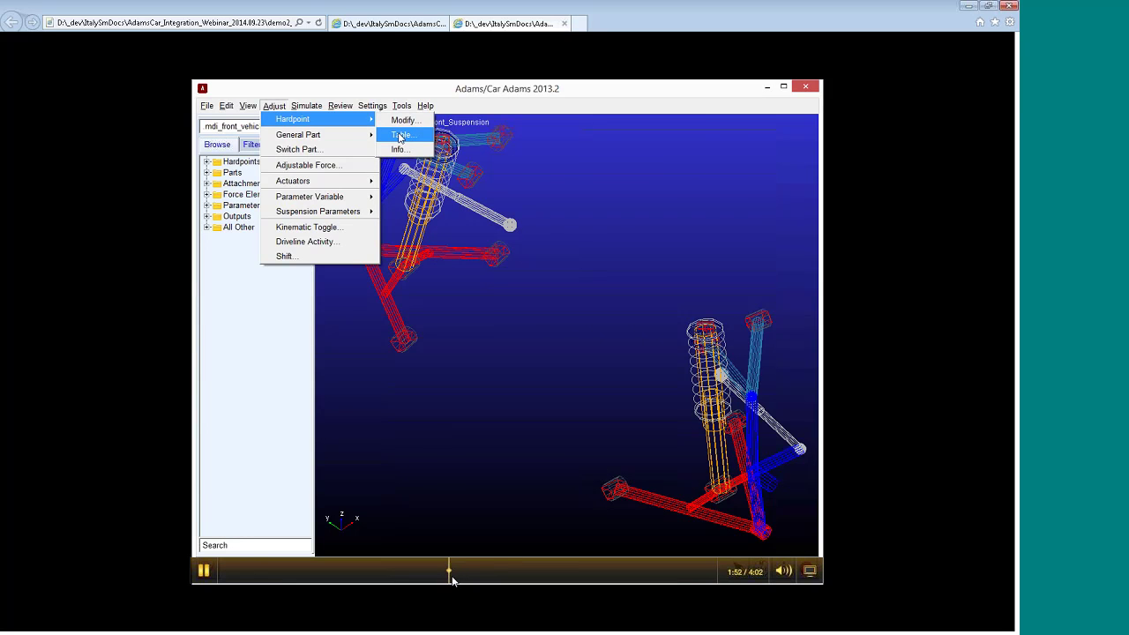
pyautogui.click(454, 576)
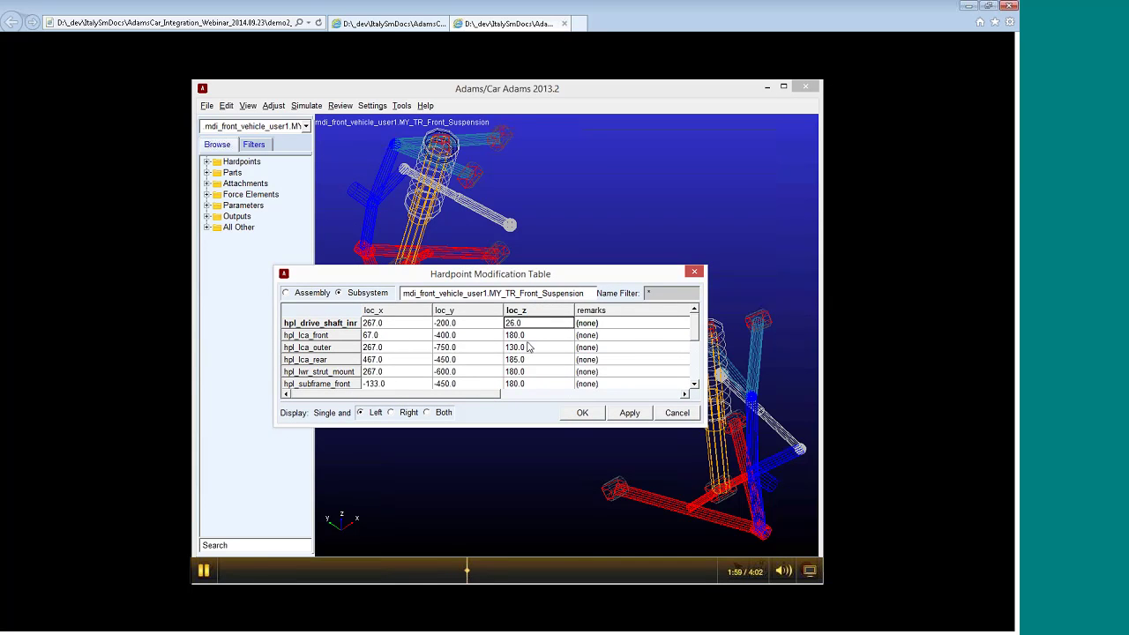
pyautogui.moveTo(462, 580); pyautogui.dragTo(530, 581)
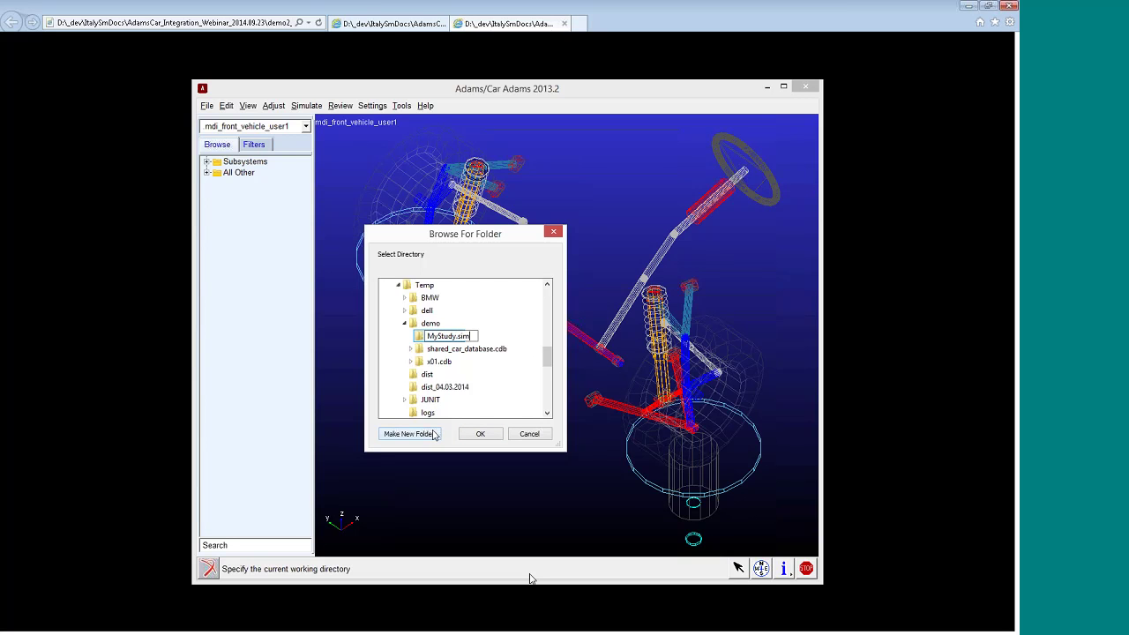
pyautogui.moveTo(601, 585)
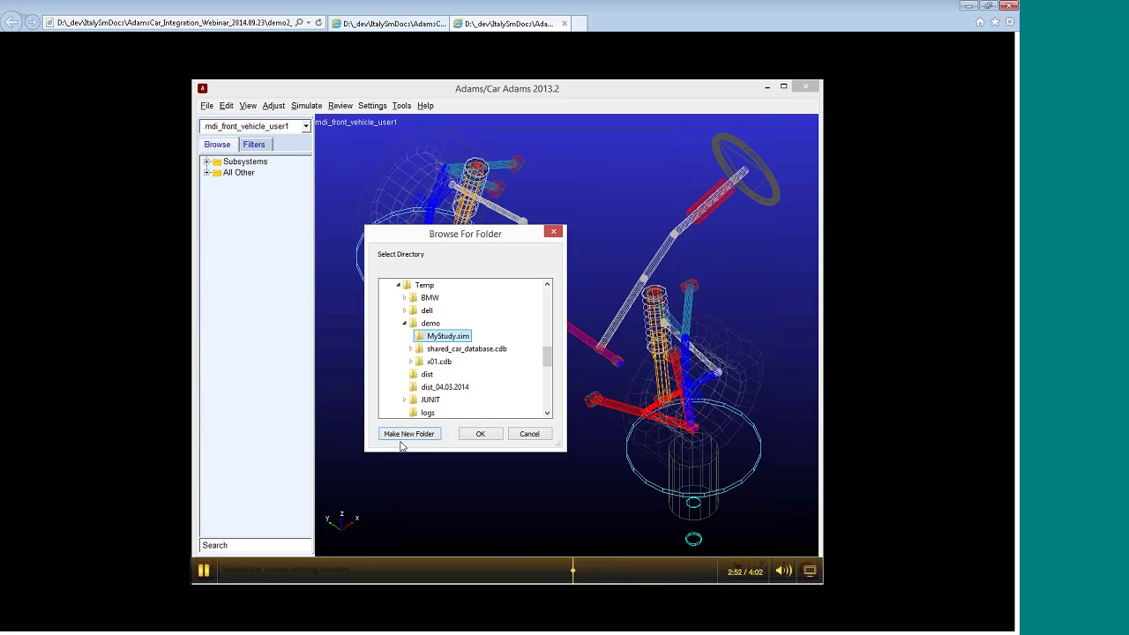
pyautogui.click(600, 572)
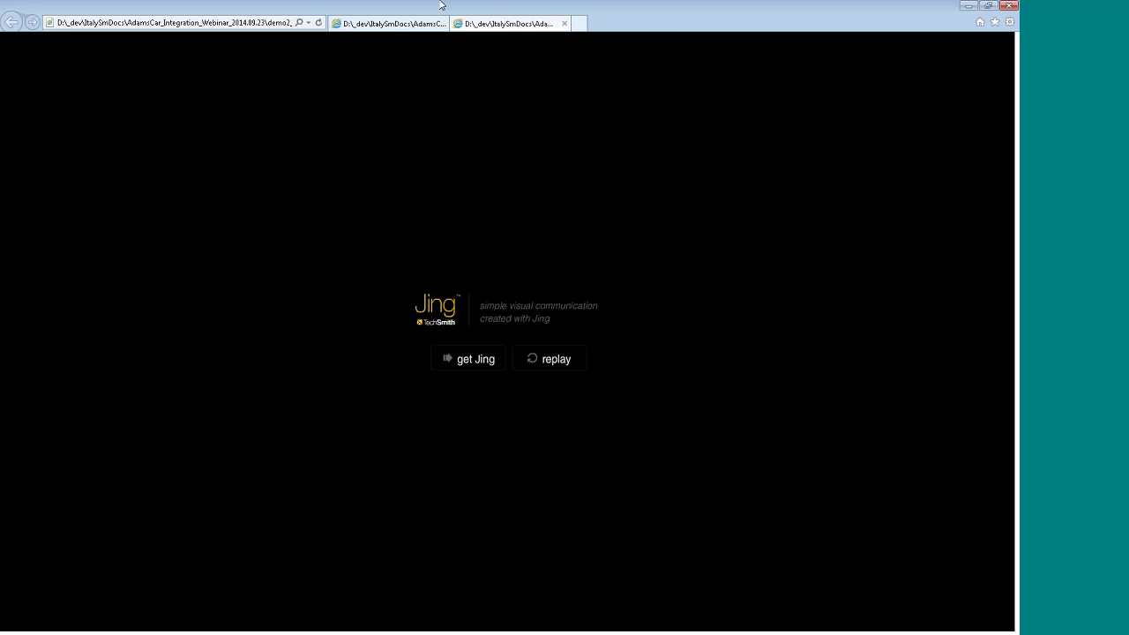
# Switch to the media player with the demo3_proc_automation_preview_edited video, maximize it and start playback.
pyautogui.moveTo(379, 627)
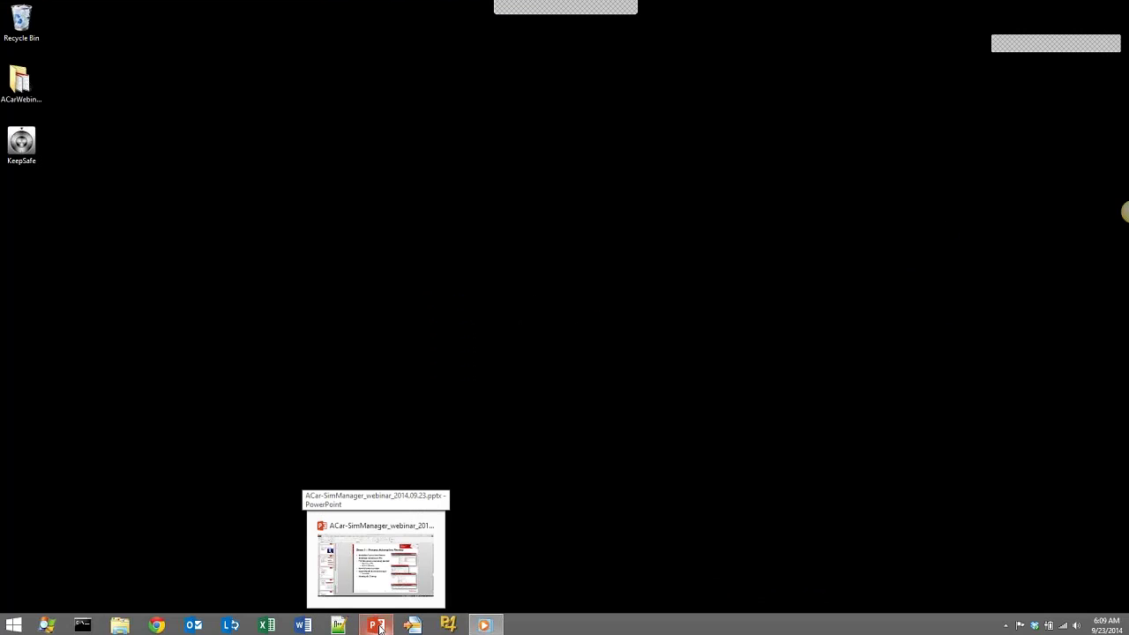
pyautogui.click(487, 626)
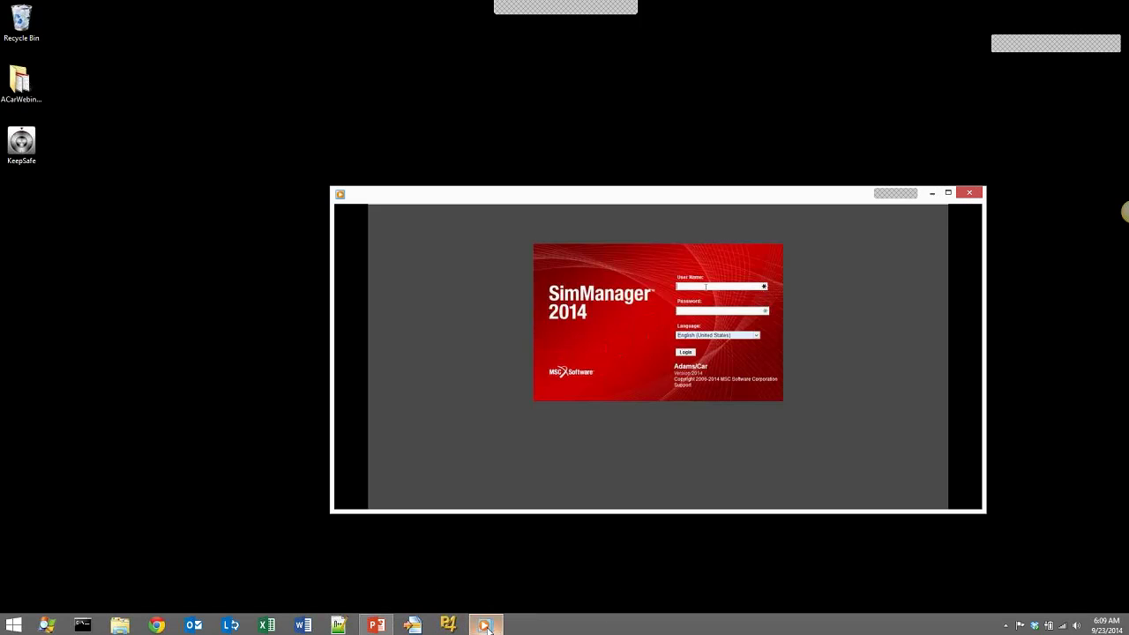
pyautogui.doubleClick(578, 195)
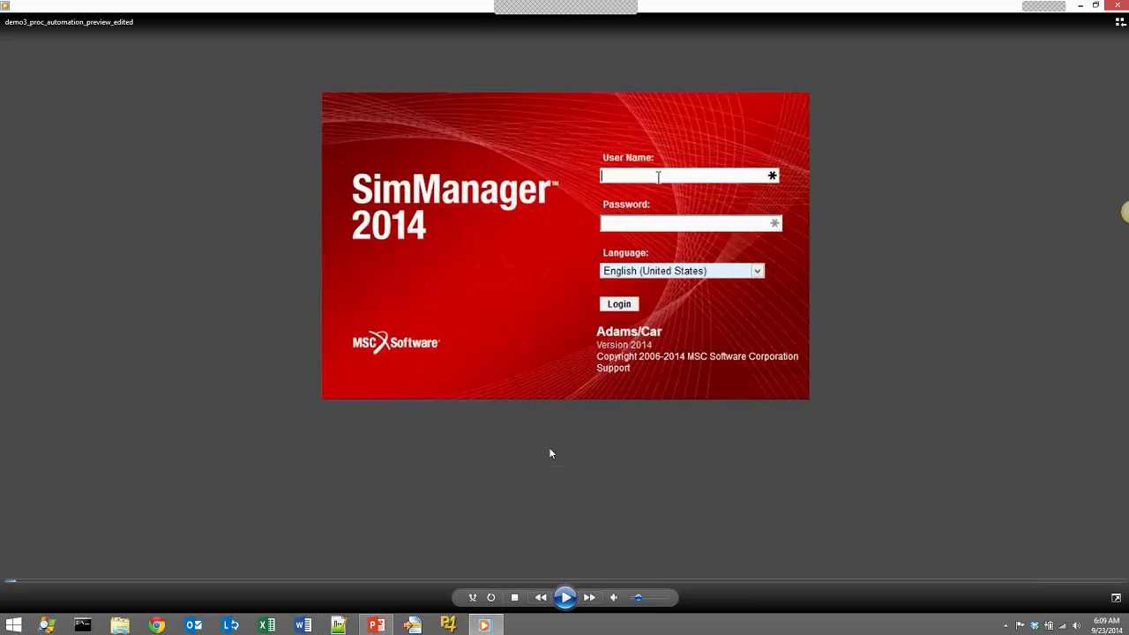
pyautogui.click(566, 598)
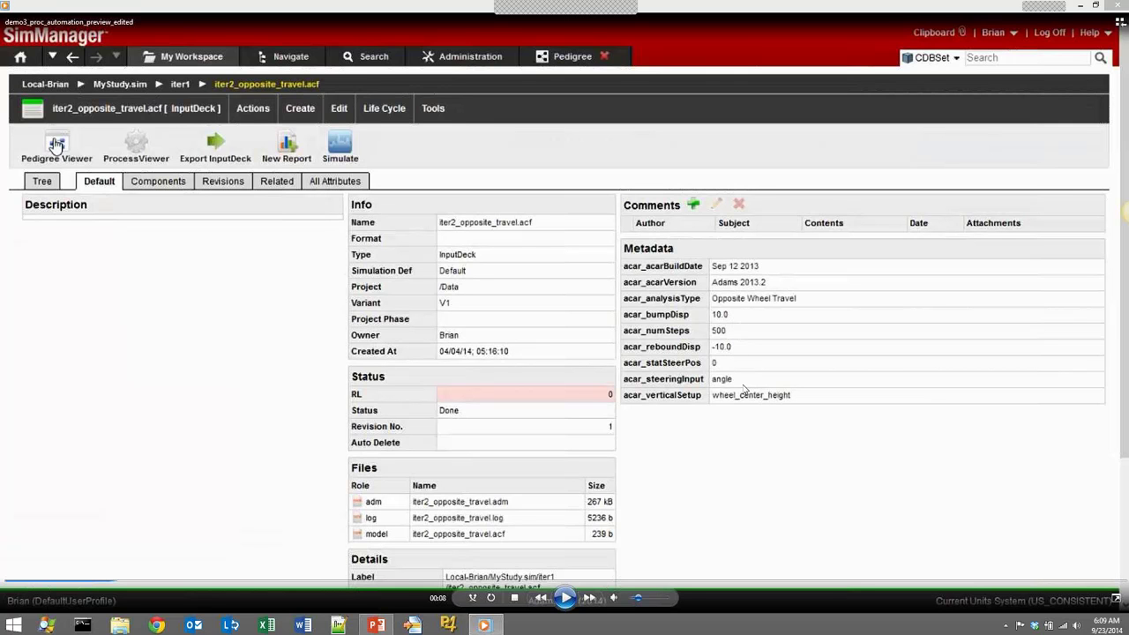
# Display the pedigree of the iter2_opposite_travel.acf input deck and check whether any results are linked to it.
pyautogui.click(566, 598)
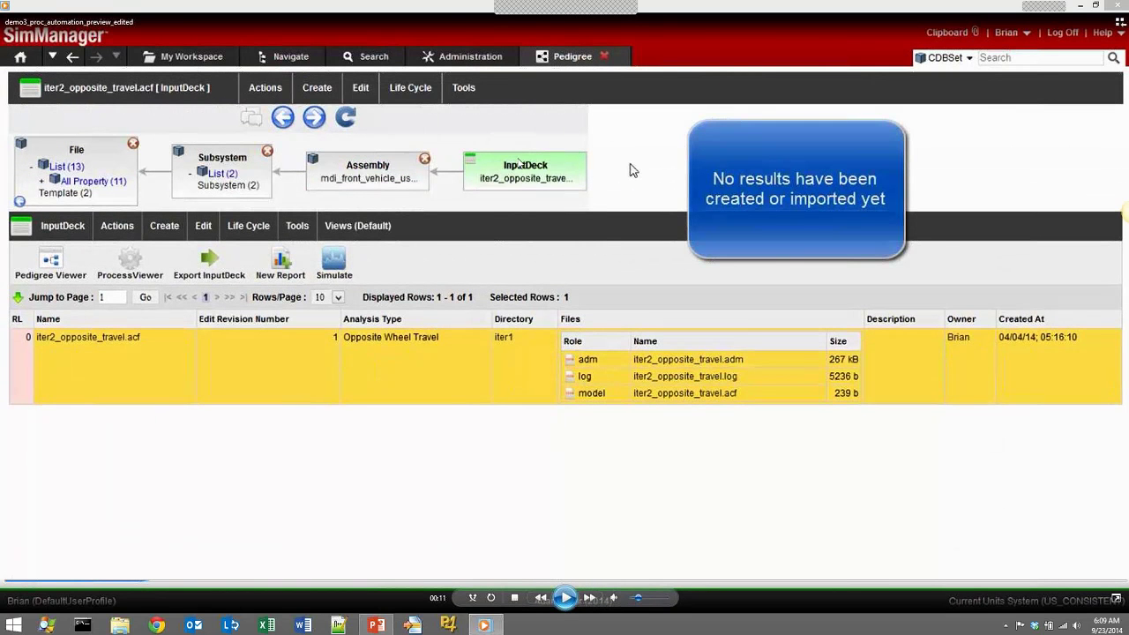
pyautogui.click(565, 598)
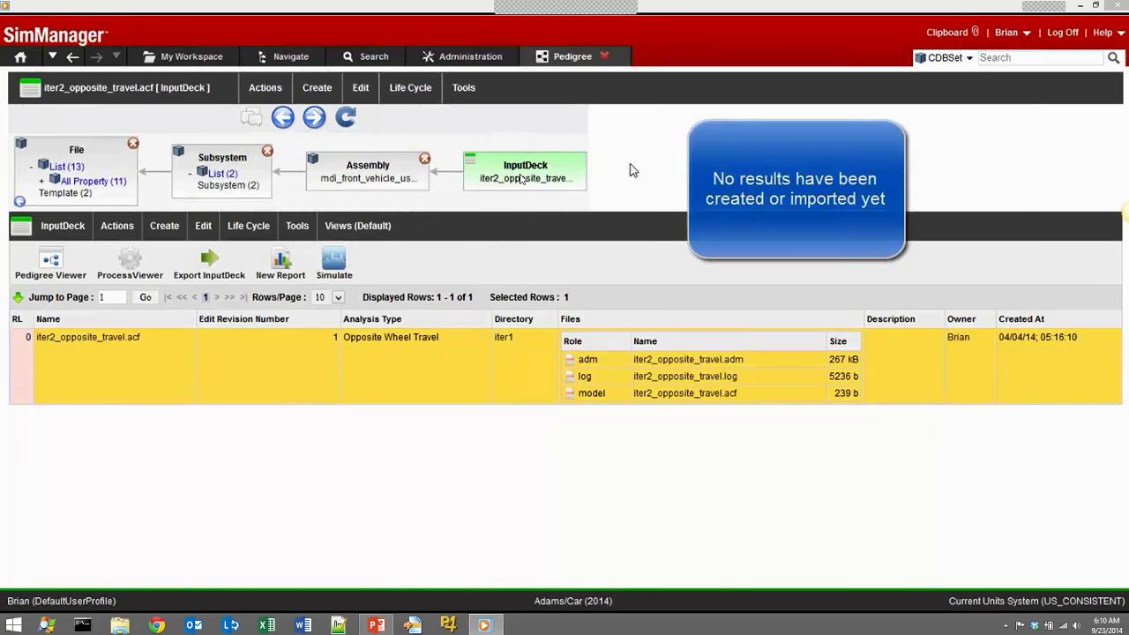
pyautogui.moveTo(555, 421)
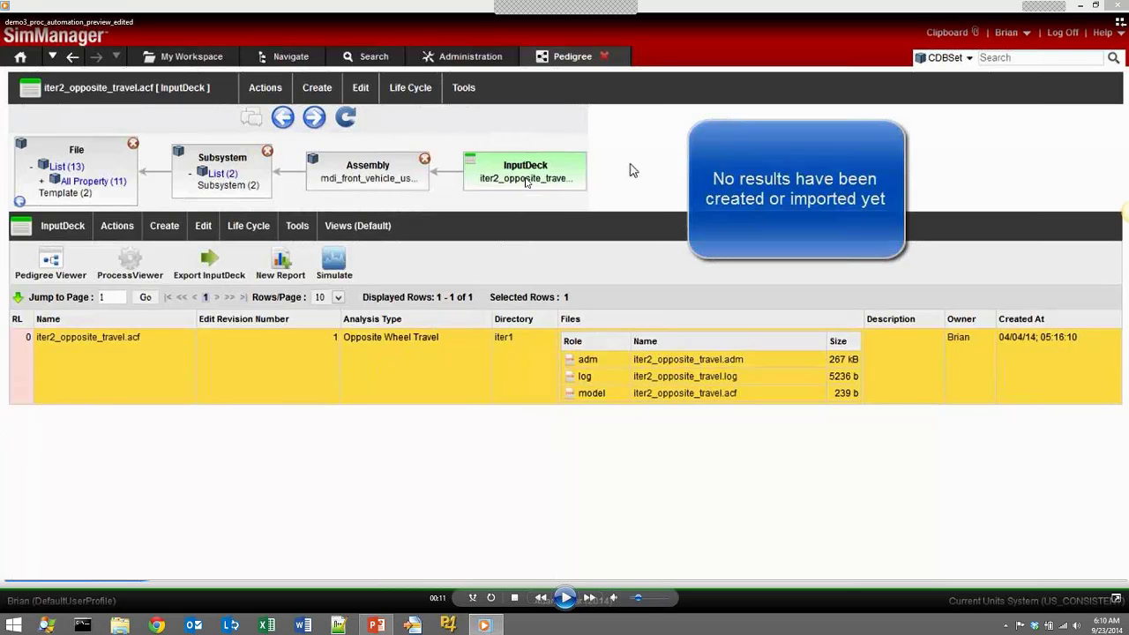
# Set up a simulation of the iter2_opposite_travel input deck with ACAR Solver-2013.2, keeping Solve enabled and disabling Post Process.
pyautogui.click(565, 598)
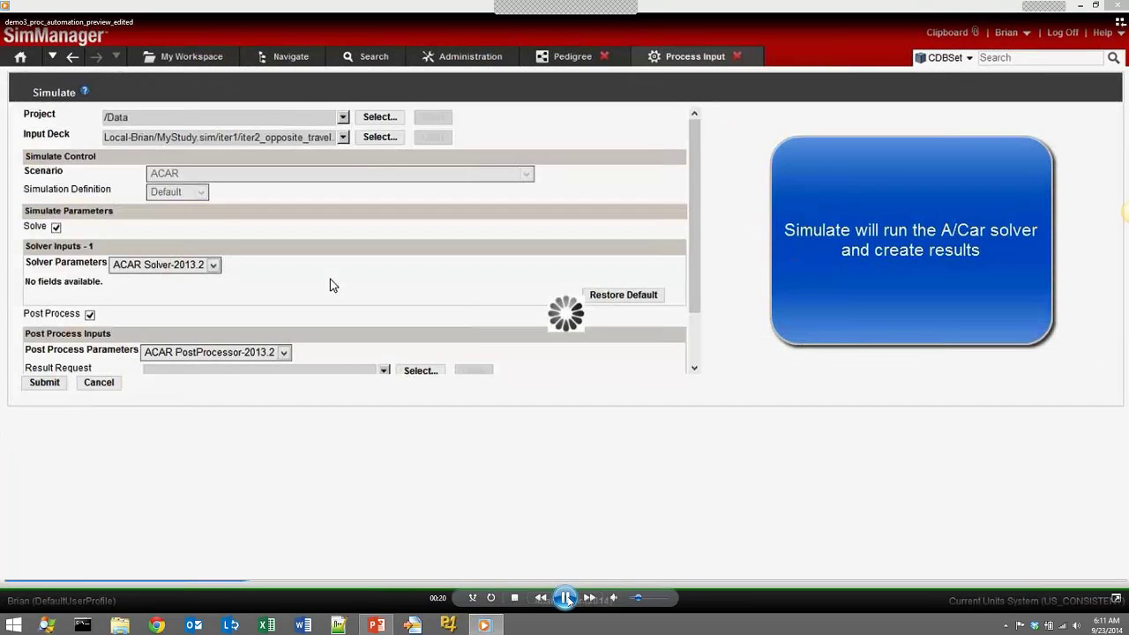
pyautogui.click(566, 599)
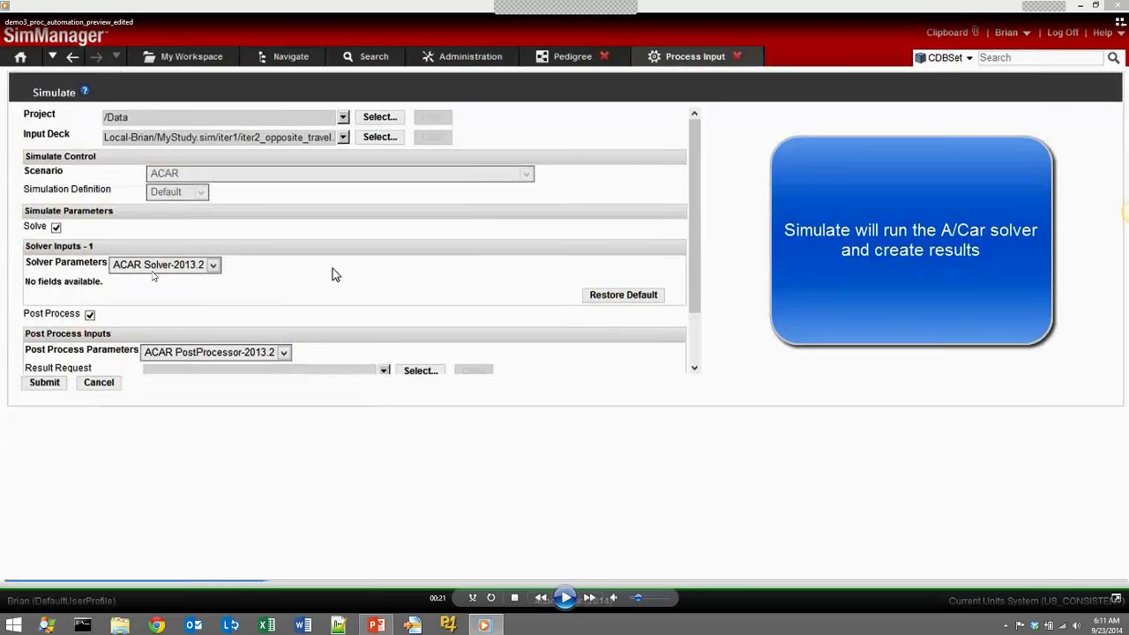
pyautogui.press('space')
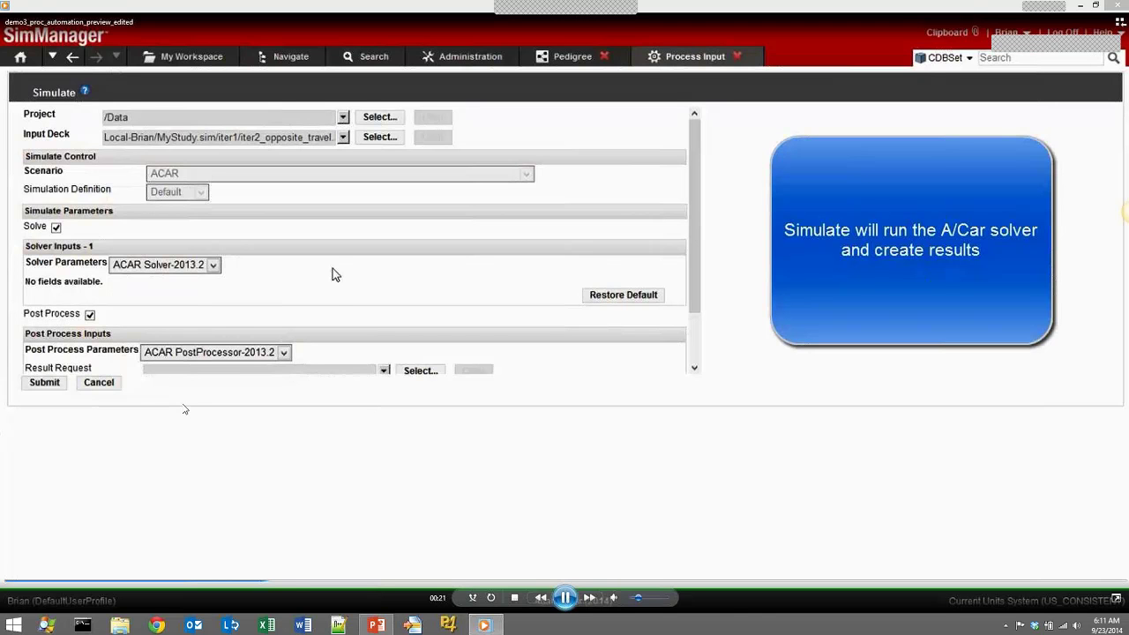
pyautogui.click(565, 598)
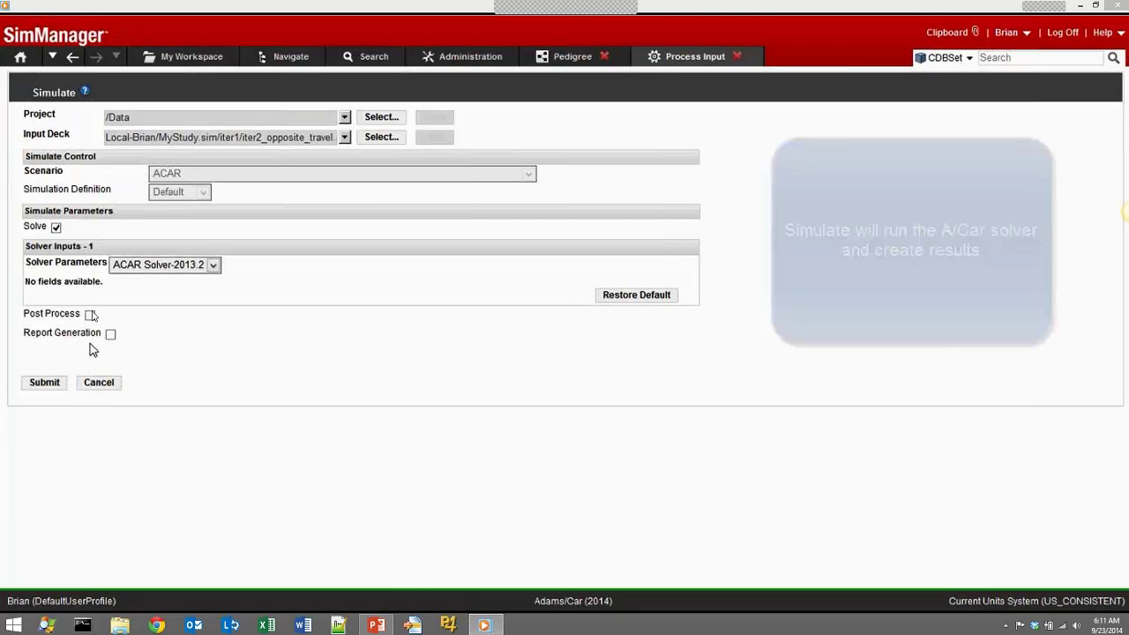
# Submit the simulation without report generation and check its process execution through the export, solve, import and clean-up activities.
pyautogui.moveTo(72, 310)
pyautogui.moveTo(231, 232)
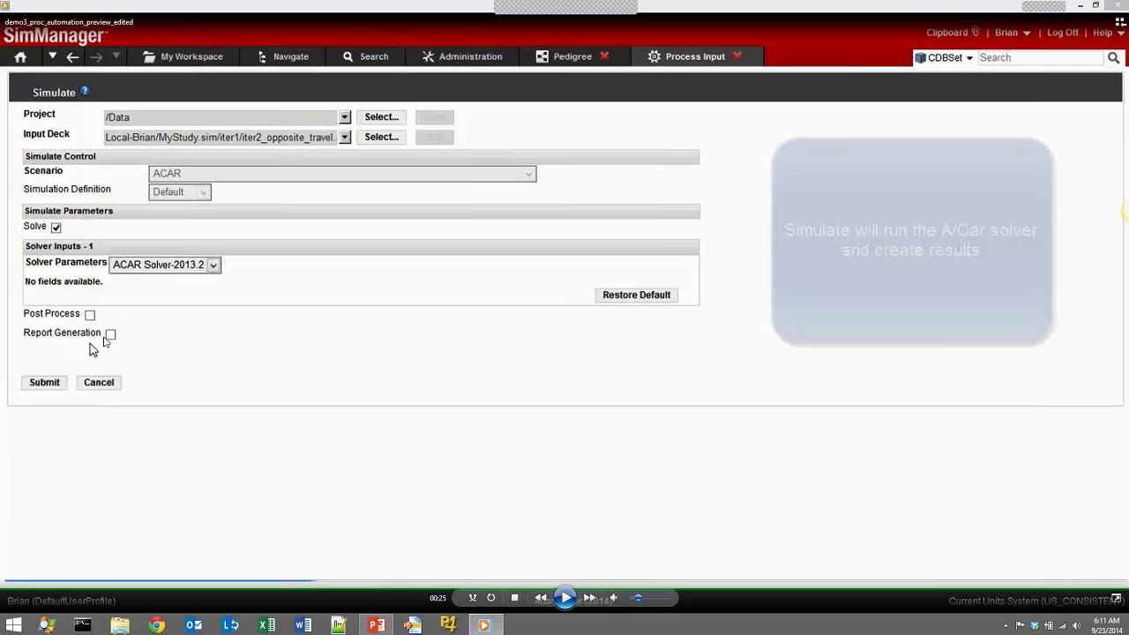
pyautogui.click(564, 598)
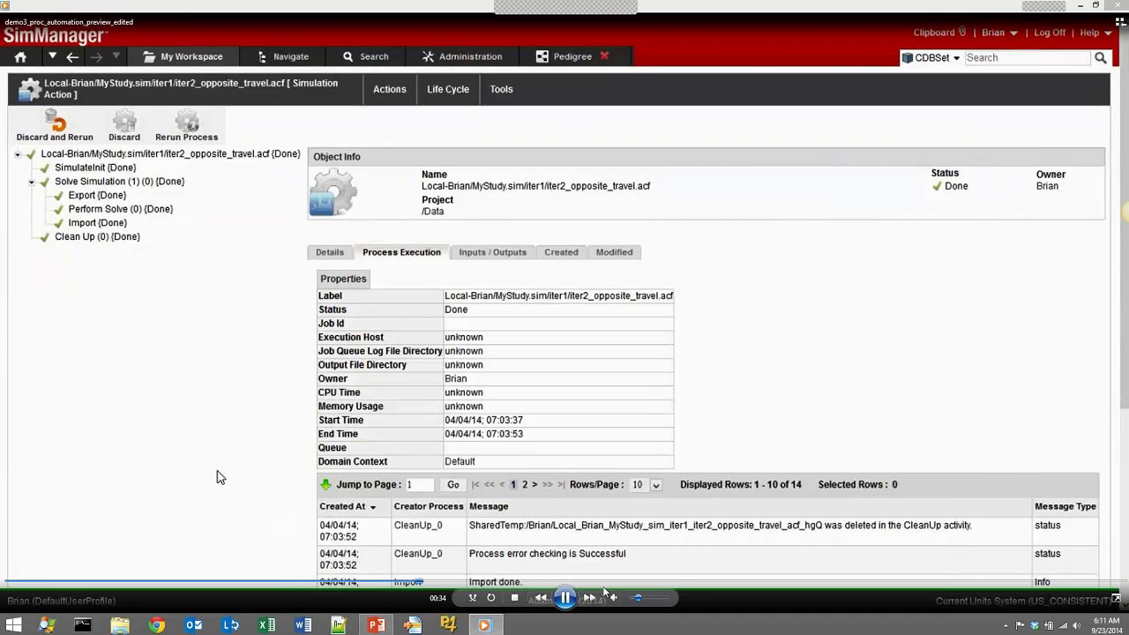
pyautogui.press('space')
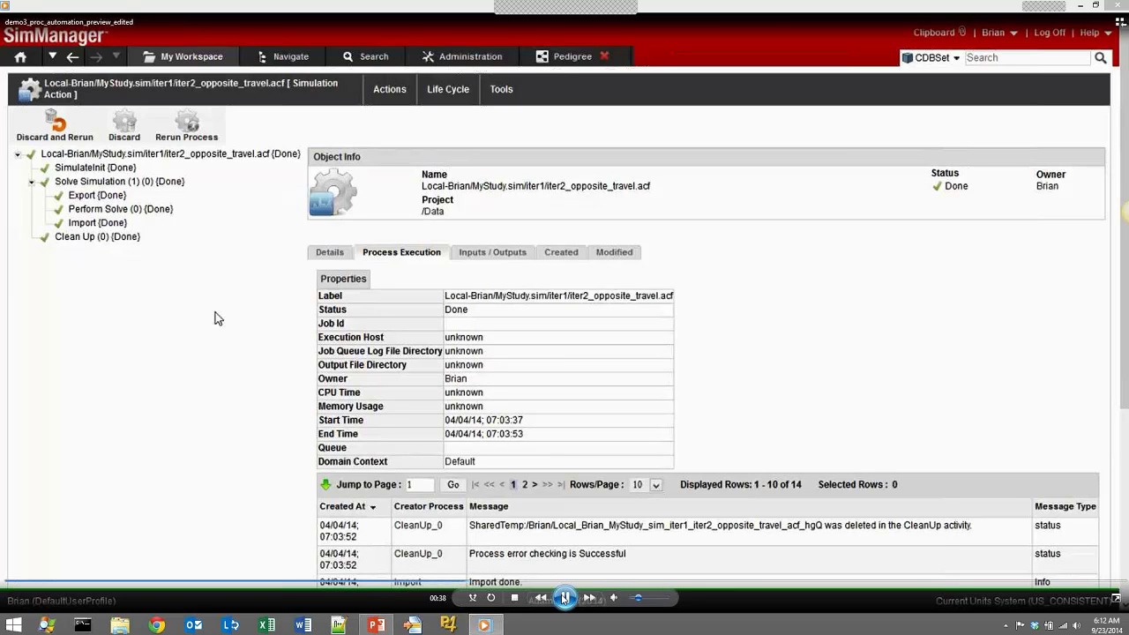
# Return to the iter2_opposite_travel.acf input deck, reopen its pedigree and list the files of the linked result.
pyautogui.click(53, 56)
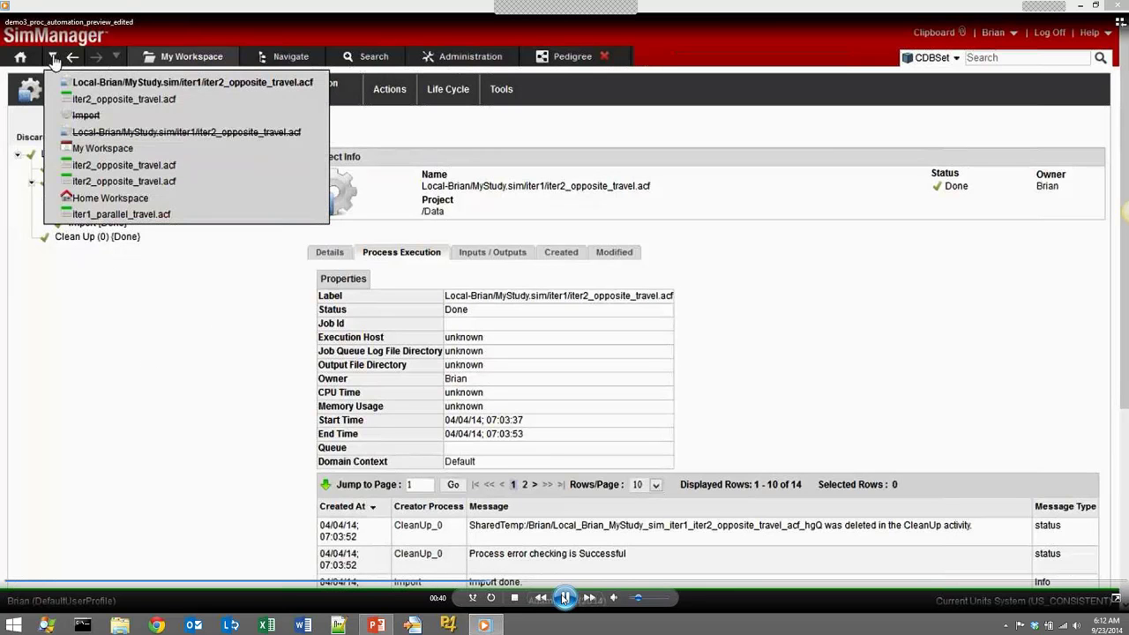
pyautogui.click(77, 104)
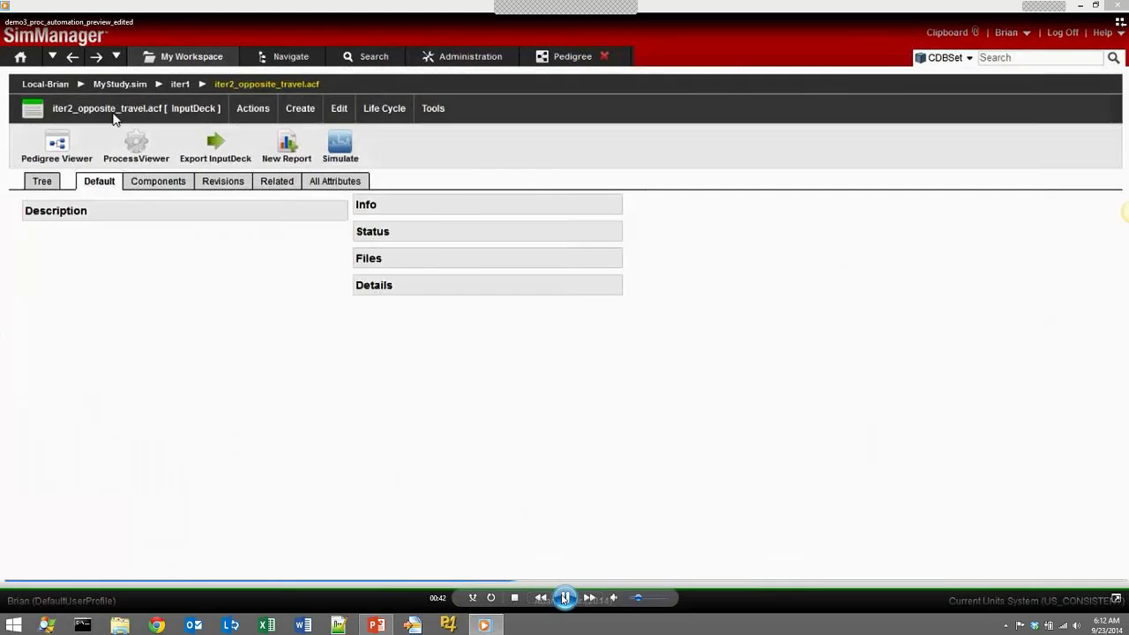
pyautogui.click(81, 155)
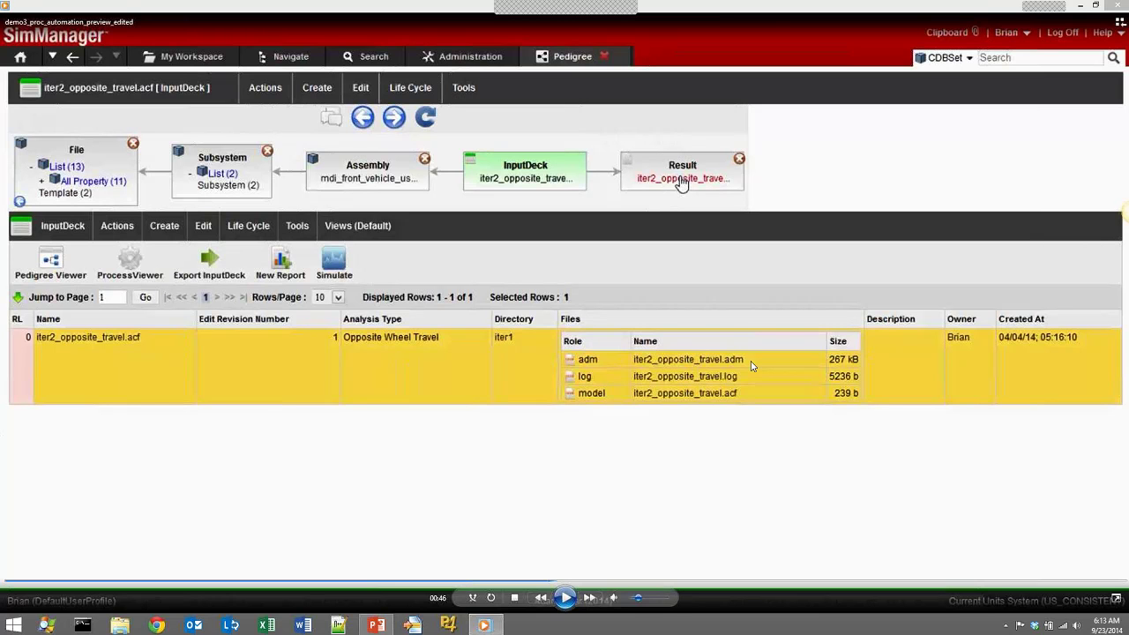
pyautogui.click(565, 598)
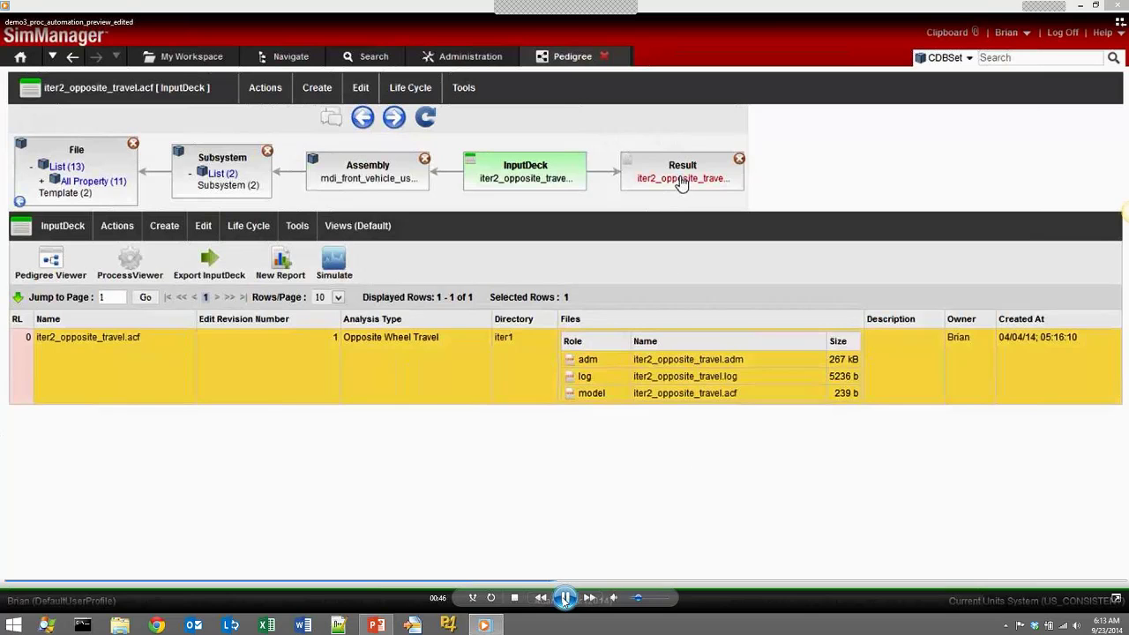
pyautogui.click(519, 466)
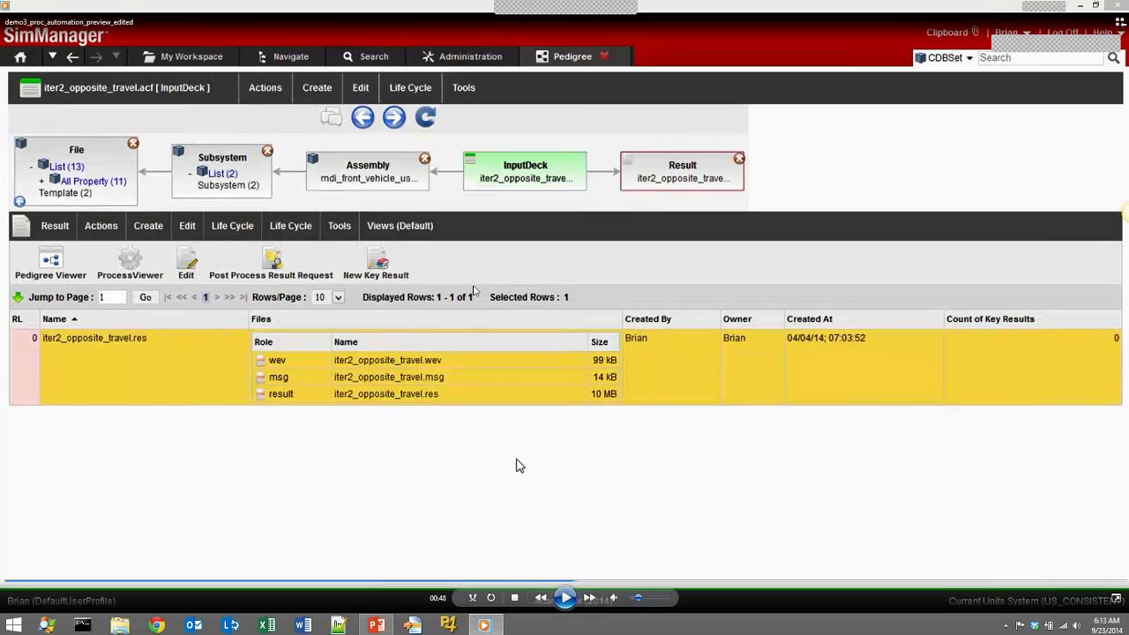
# Minimize the demo video and switch to the webinar presentation in PowerPoint.
pyautogui.click(1081, 6)
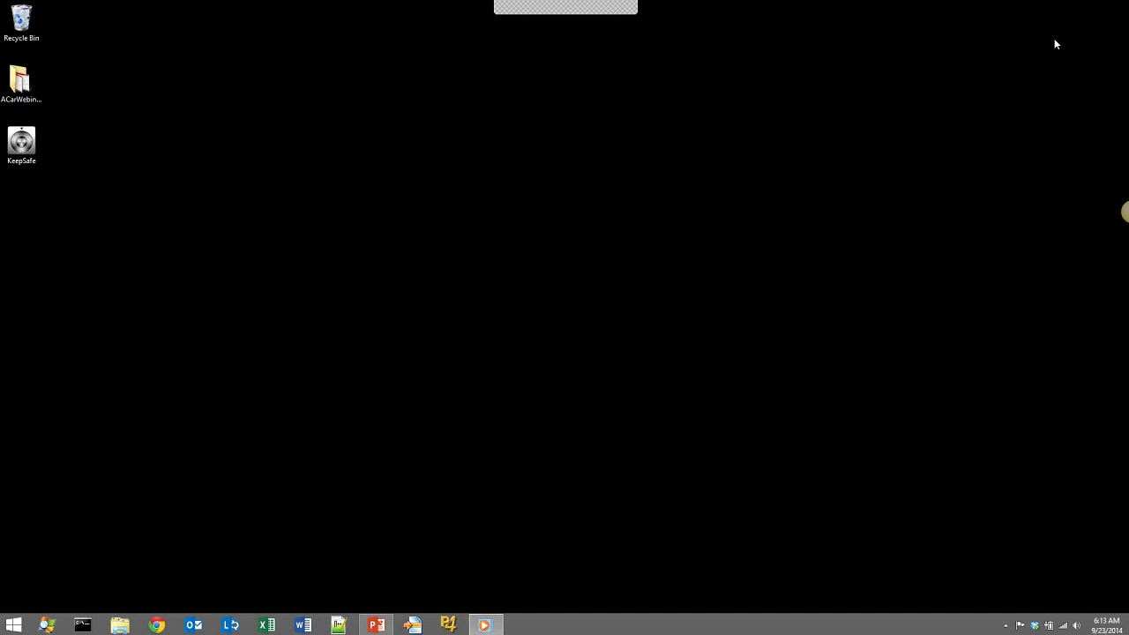
pyautogui.click(377, 625)
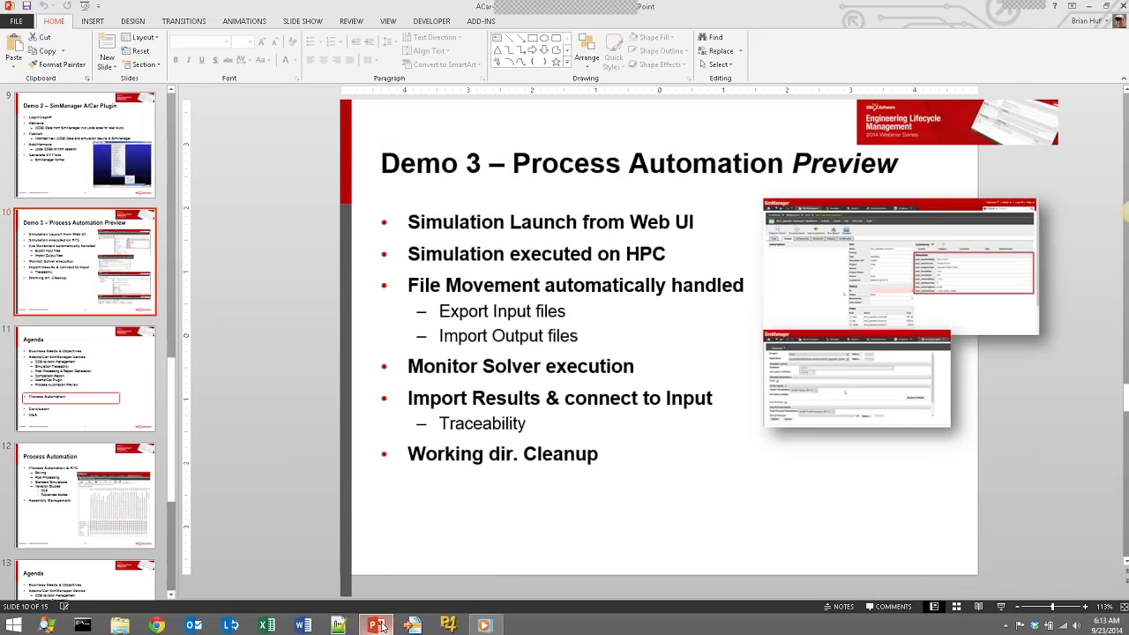